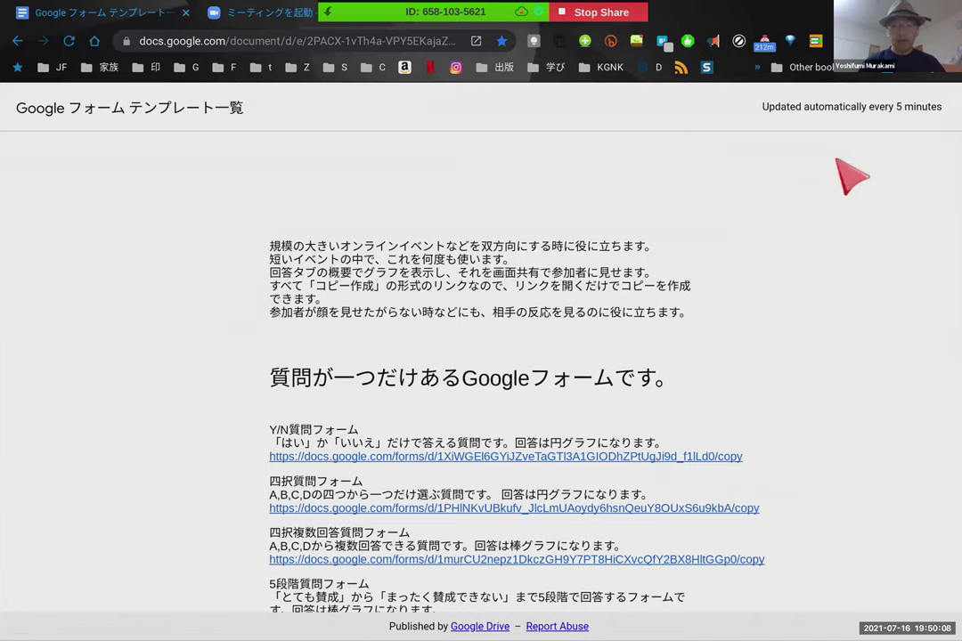
Step: Look through the page listing the single-question Google Forms templates and their copy links
scroll(650, 254, down, 1)
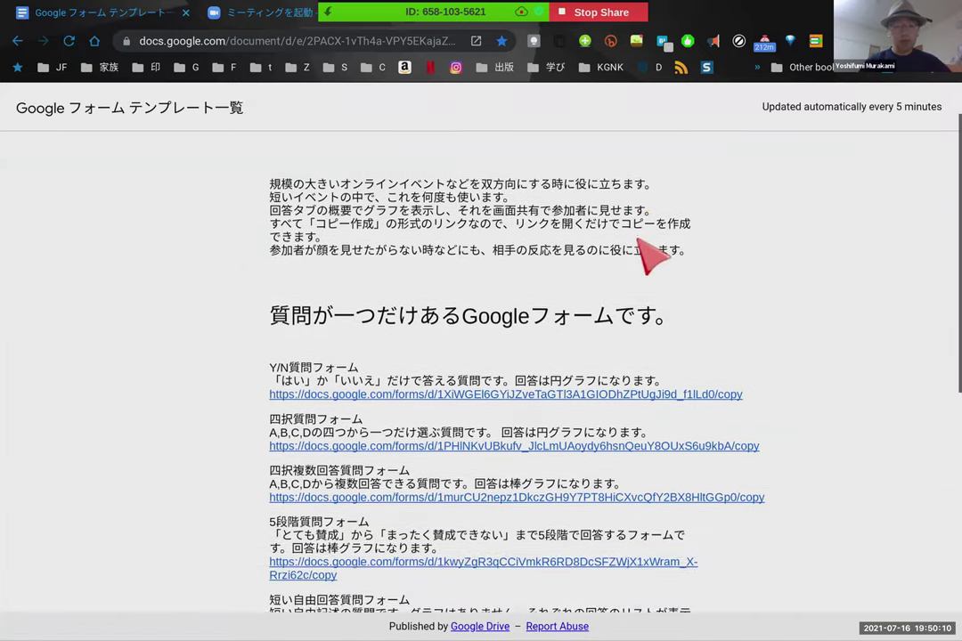
scroll(650, 254, up, 1)
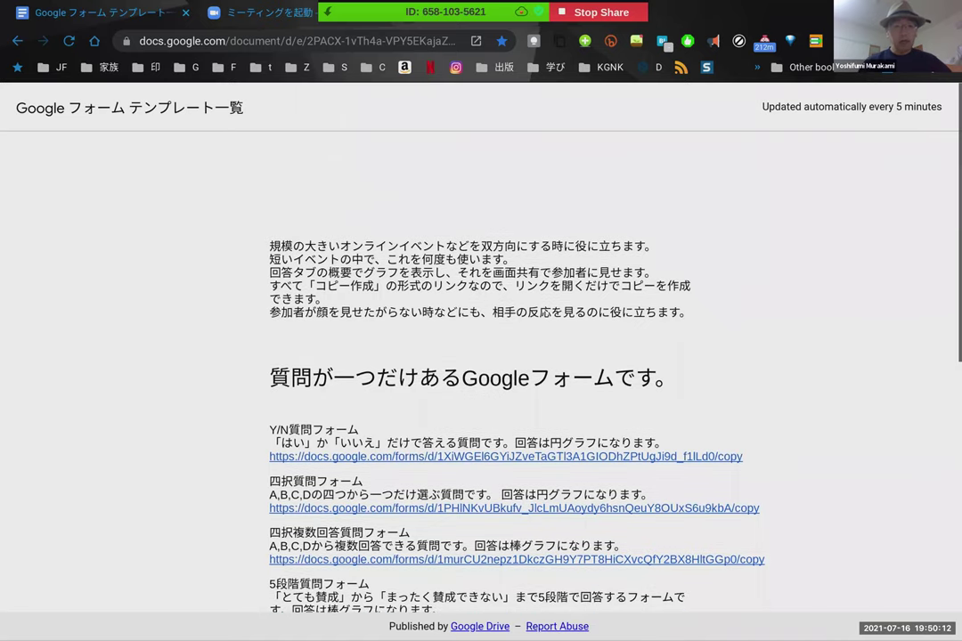
scroll(516, 356, down, 3)
scroll(623, 240, down, 2)
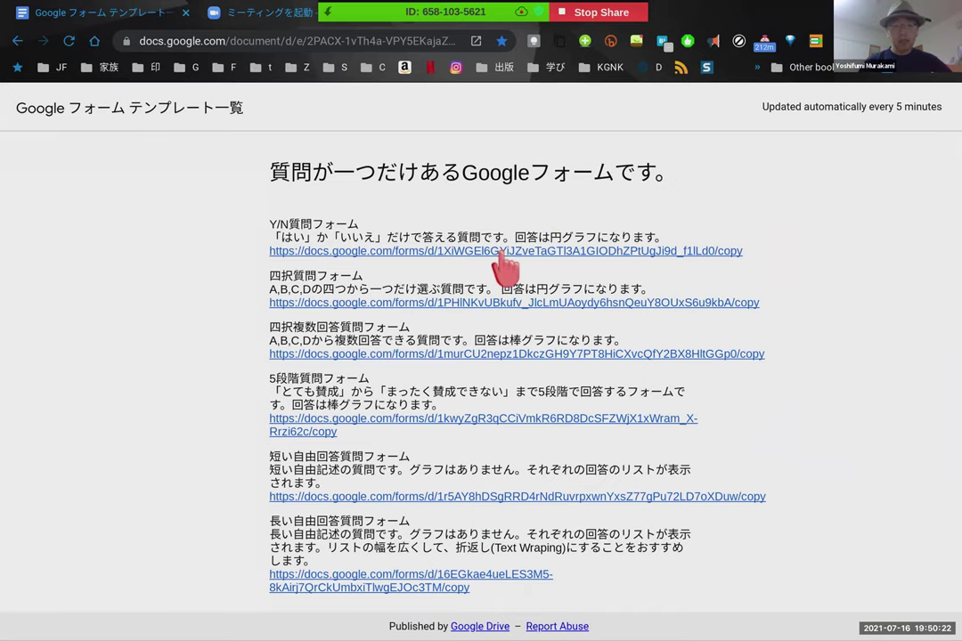
scroll(500, 230, up, 1)
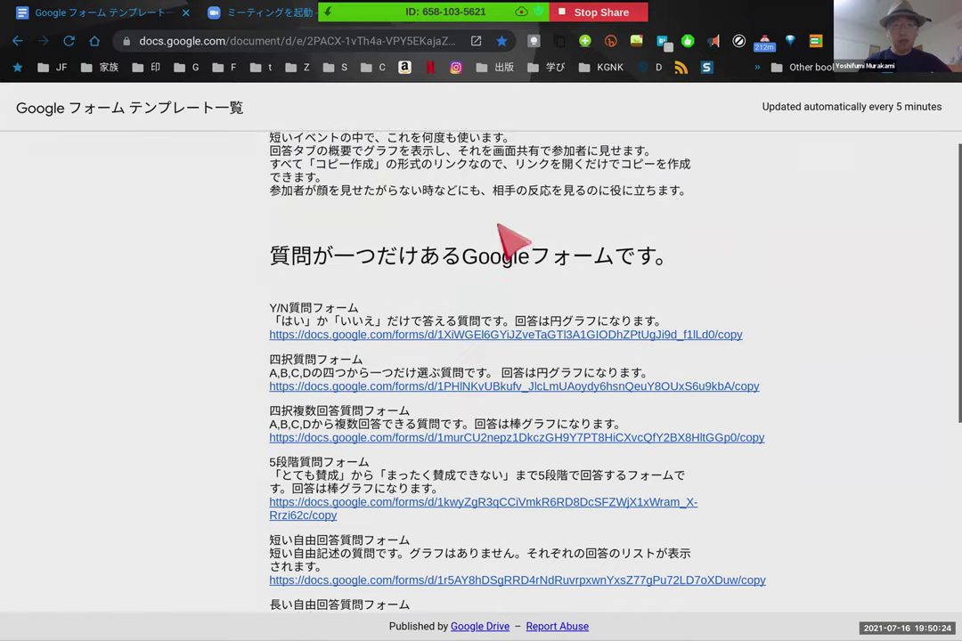
scroll(499, 226, up, 2)
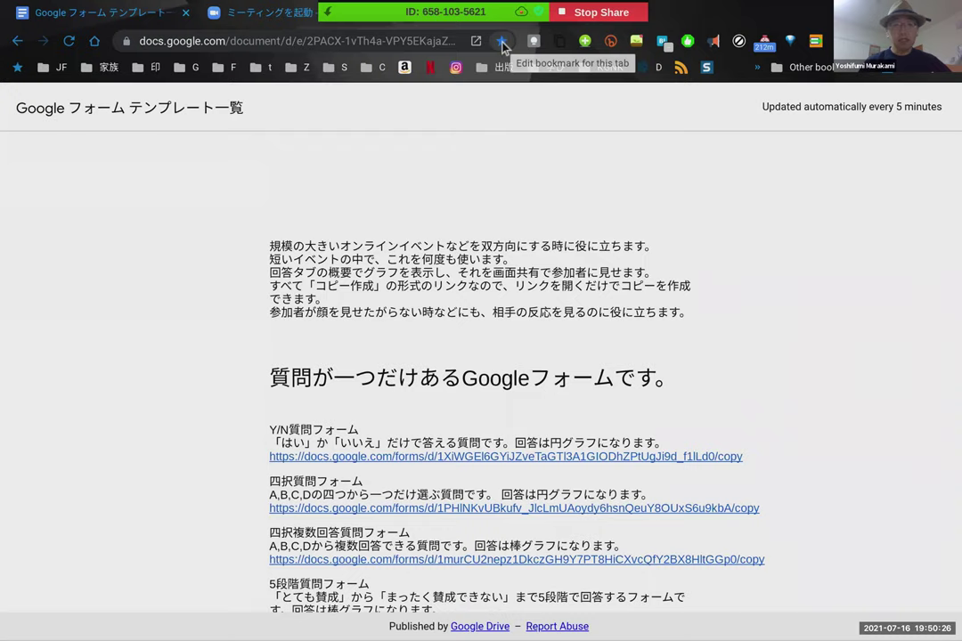
Step: Open the template list page's bookmark details and keep the name Google フォーム and the folder JLESA2020
click(502, 42)
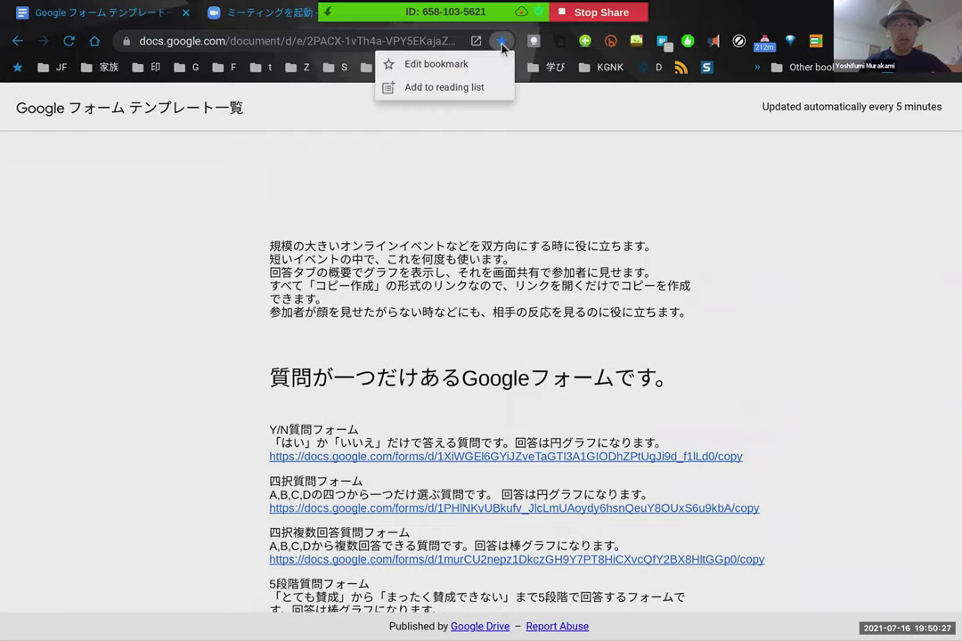
click(463, 71)
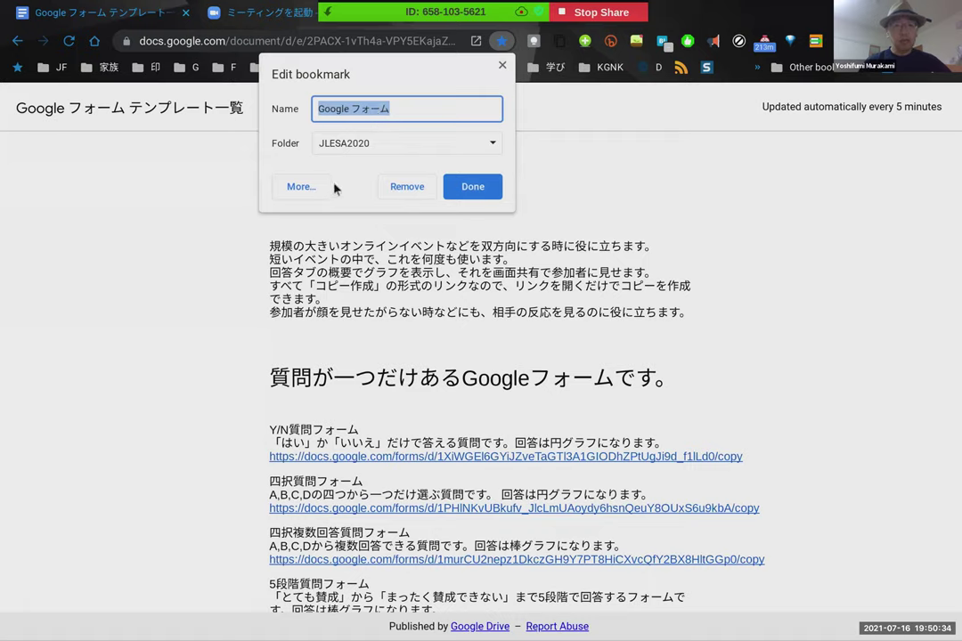
click(473, 187)
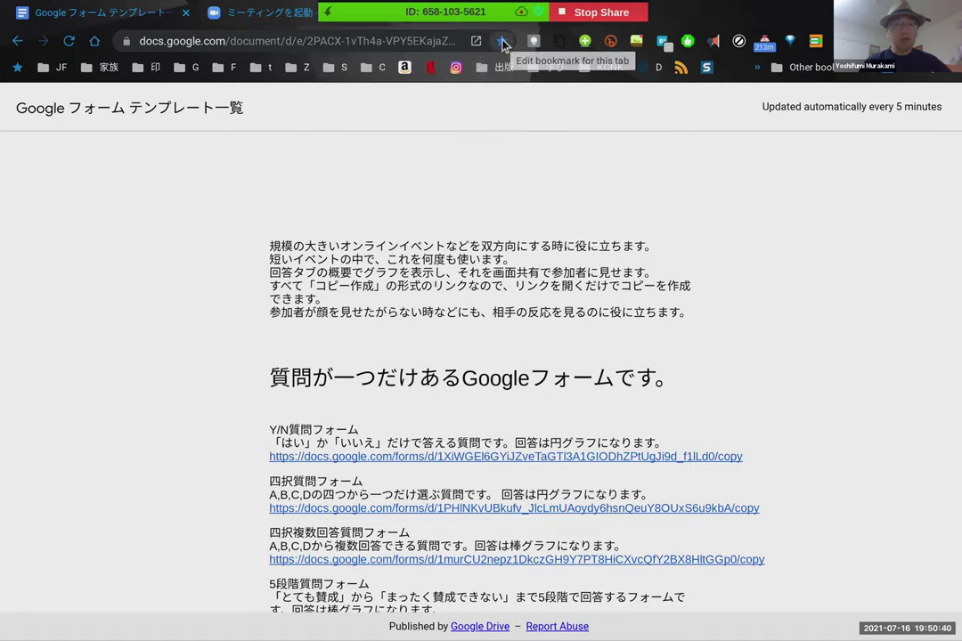
Step: Show the template list in full screen and make a copy of the Y/N質問フォーム template from its copy link
scroll(545, 203, down, 3)
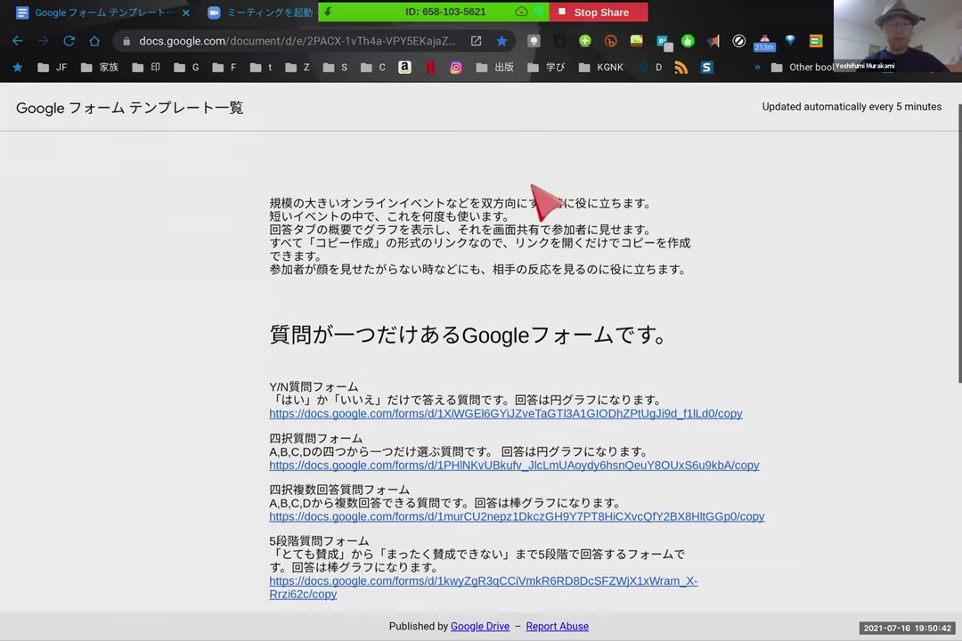
key(F11)
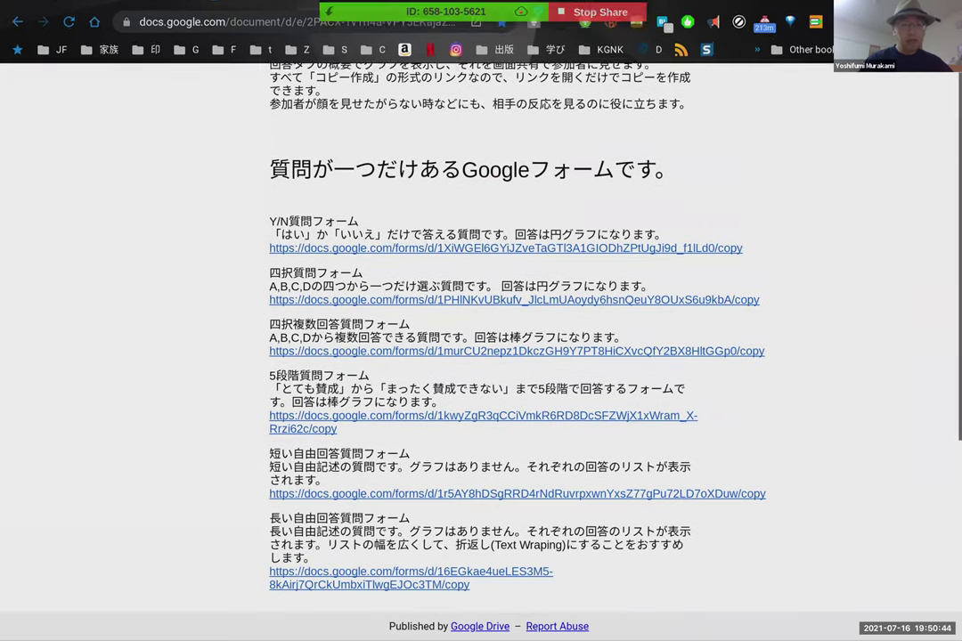
scroll(430, 343, up, 3)
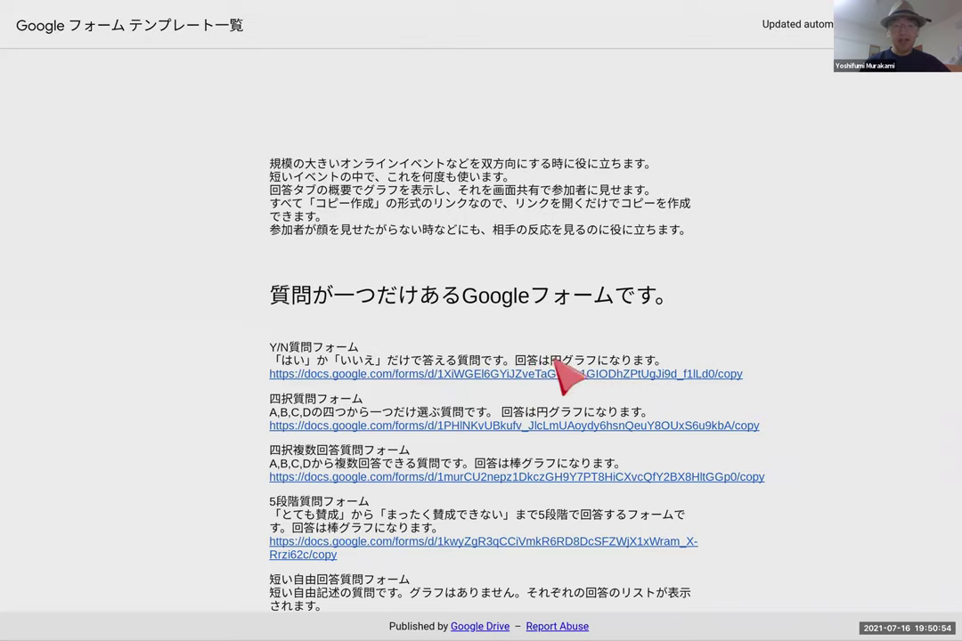
click(523, 378)
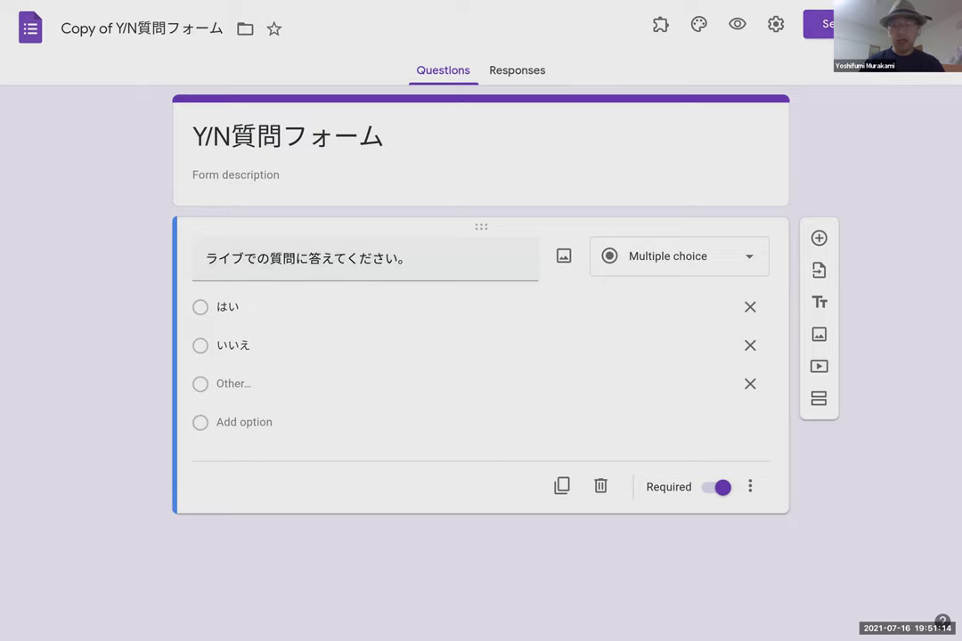
Step: Generate a shortened response link for the copied Y/N質問フォーム and copy it to the clipboard
click(819, 24)
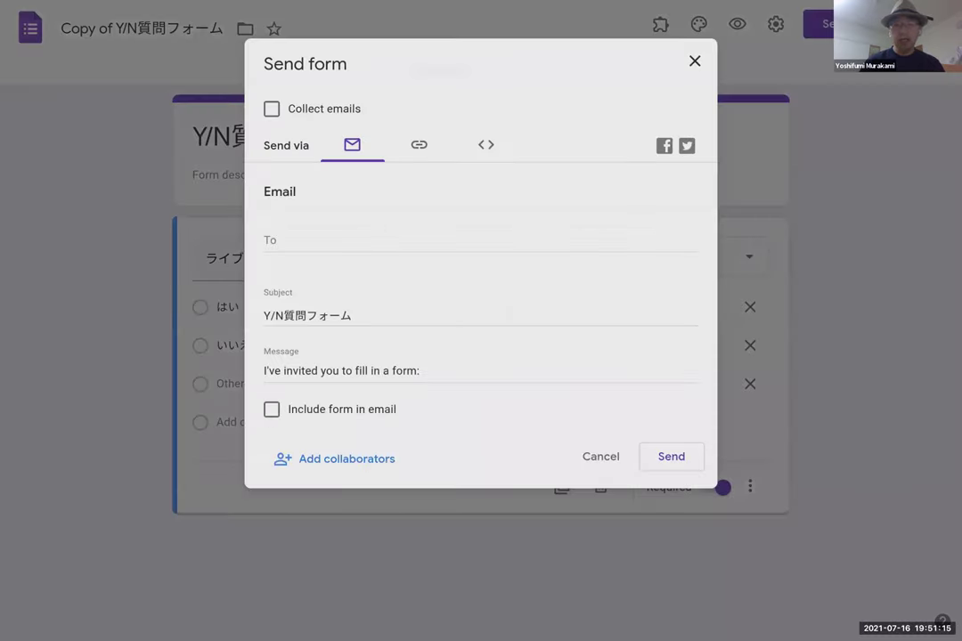
click(424, 158)
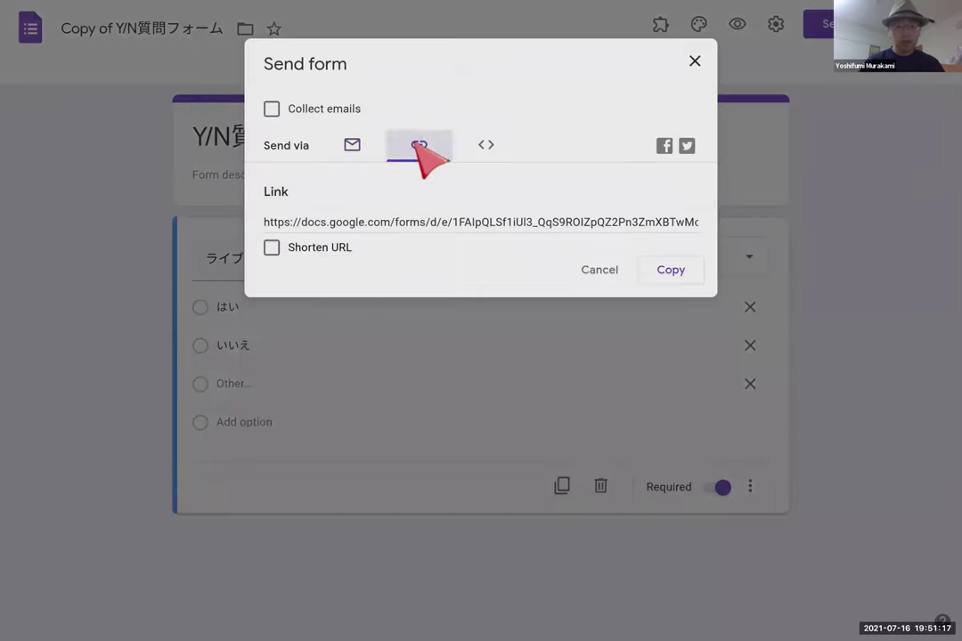
click(271, 247)
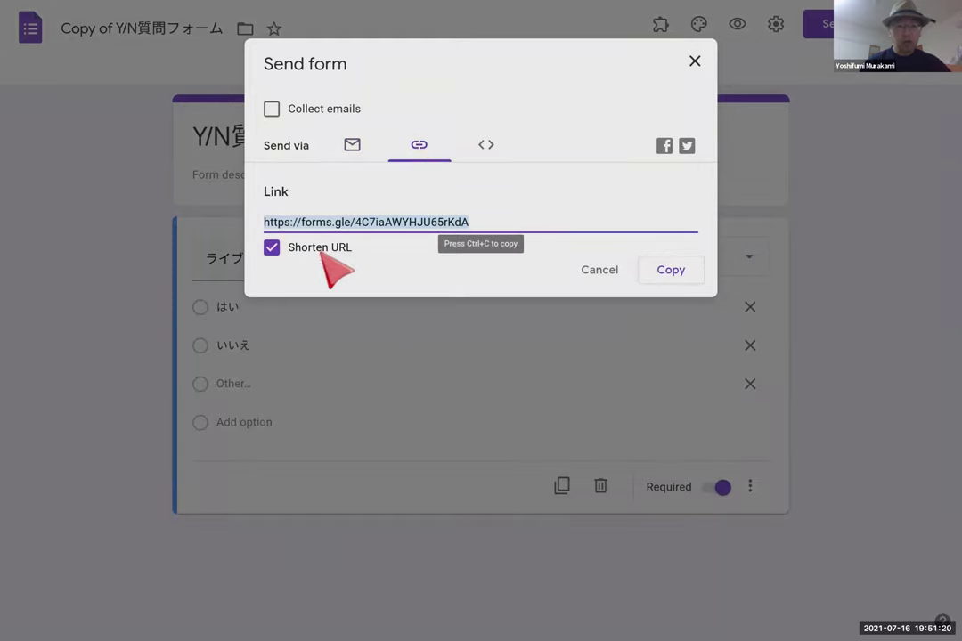
click(668, 271)
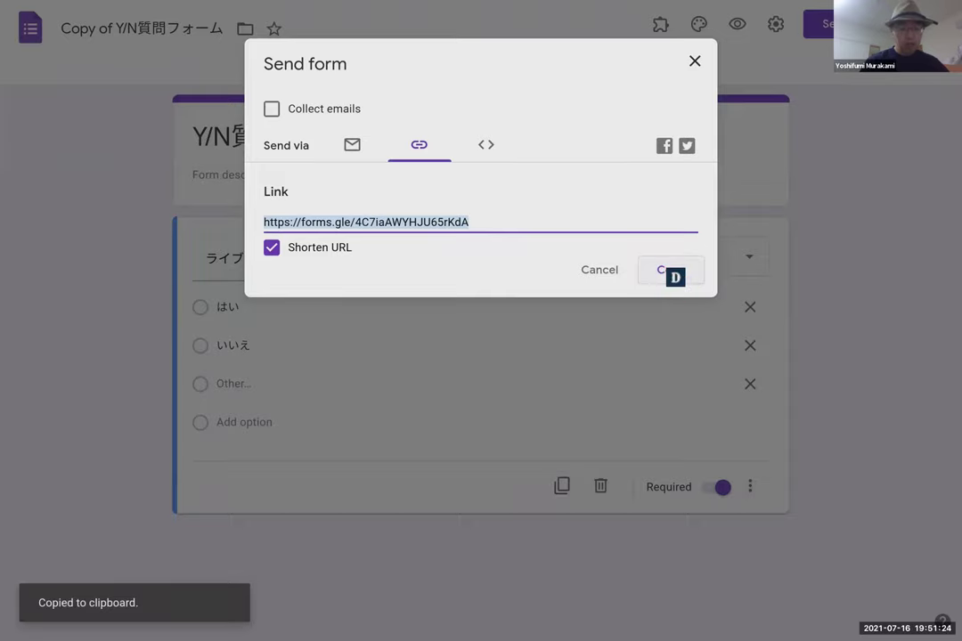
Step: Open the copied short form link in a new browser tab
key(ctrl+t)
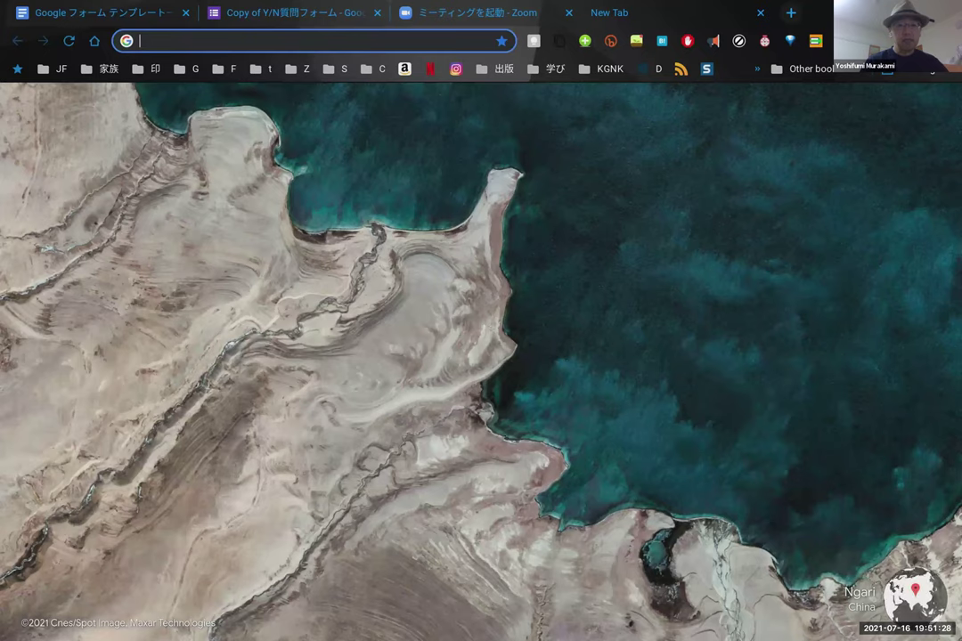
key(ctrl+v)
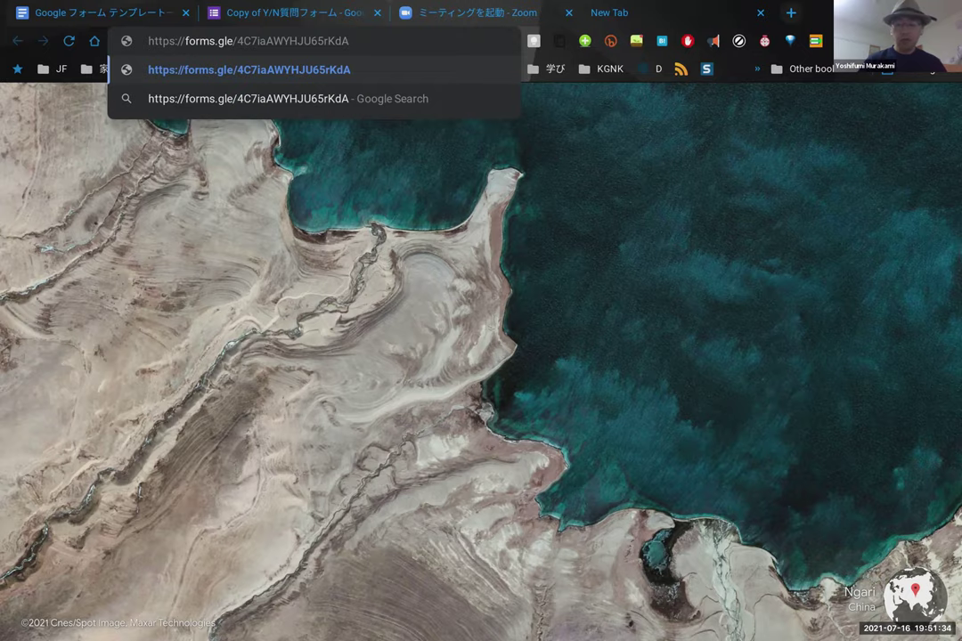
key(Return)
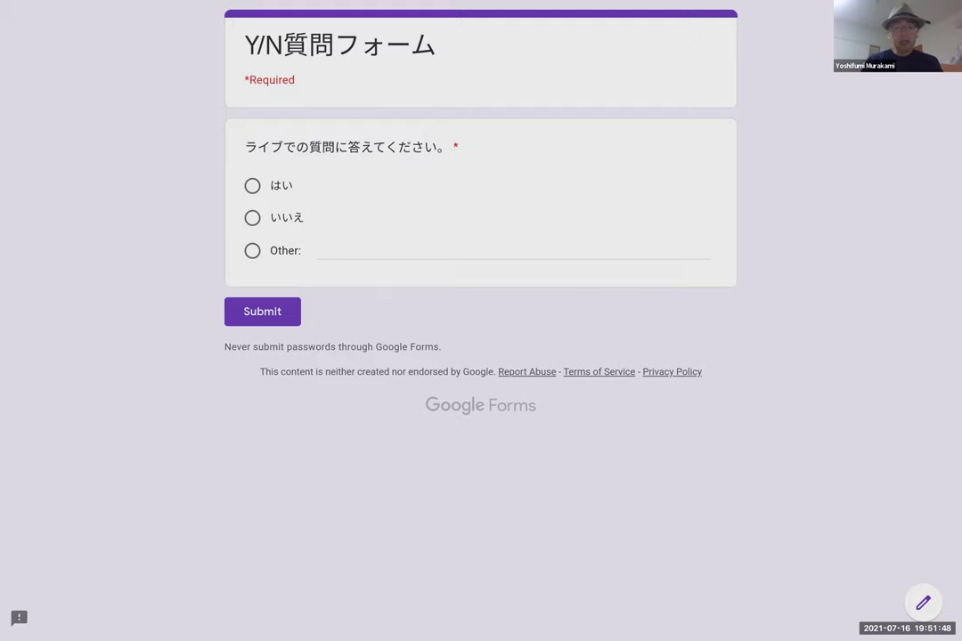
Step: Submit three test responses to the Y/N質問フォーム, answering はい, いいえ and はい in that order
click(252, 186)
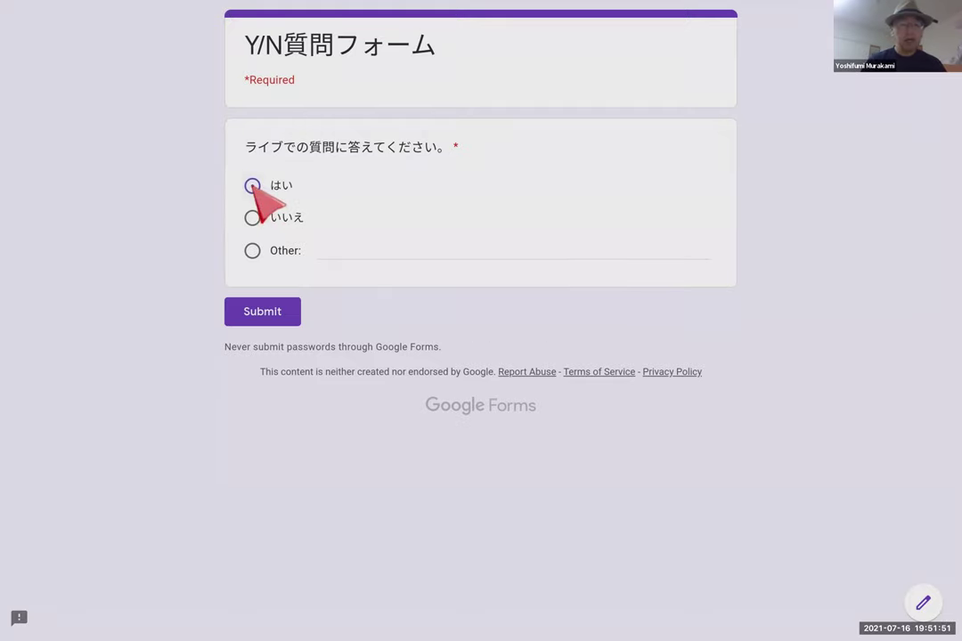
click(258, 311)
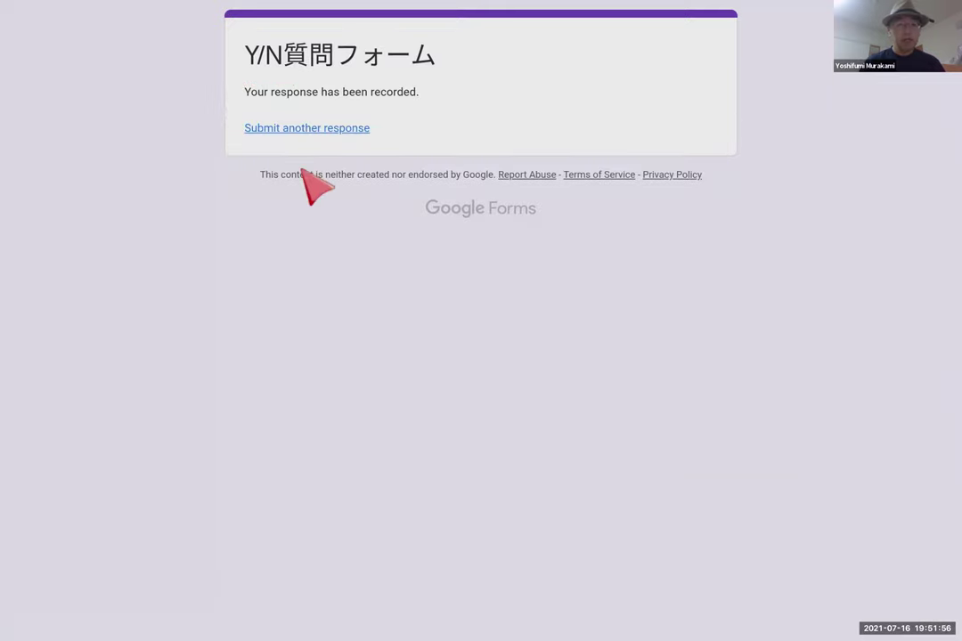
click(308, 130)
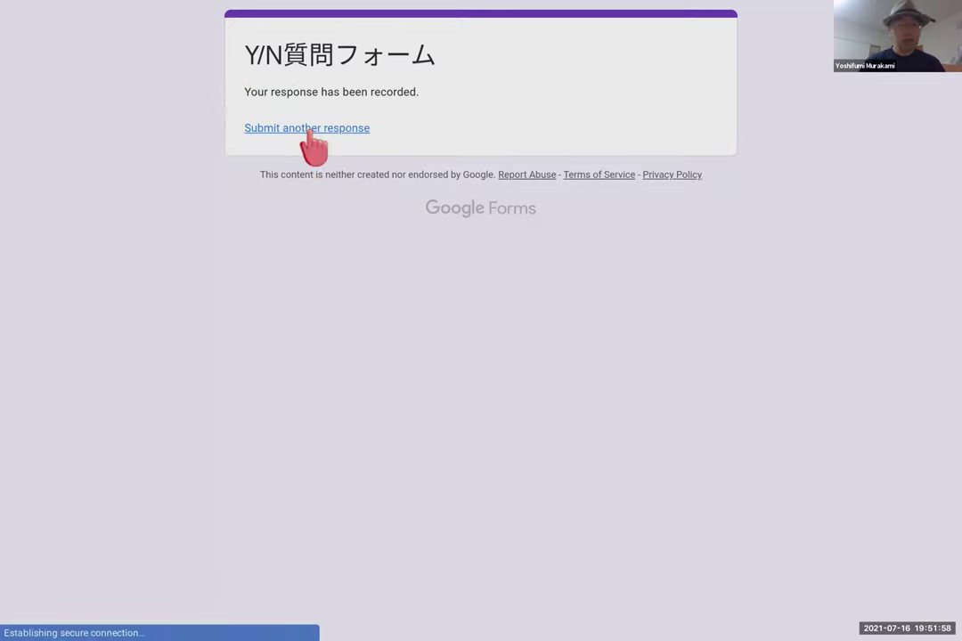
click(252, 217)
click(274, 309)
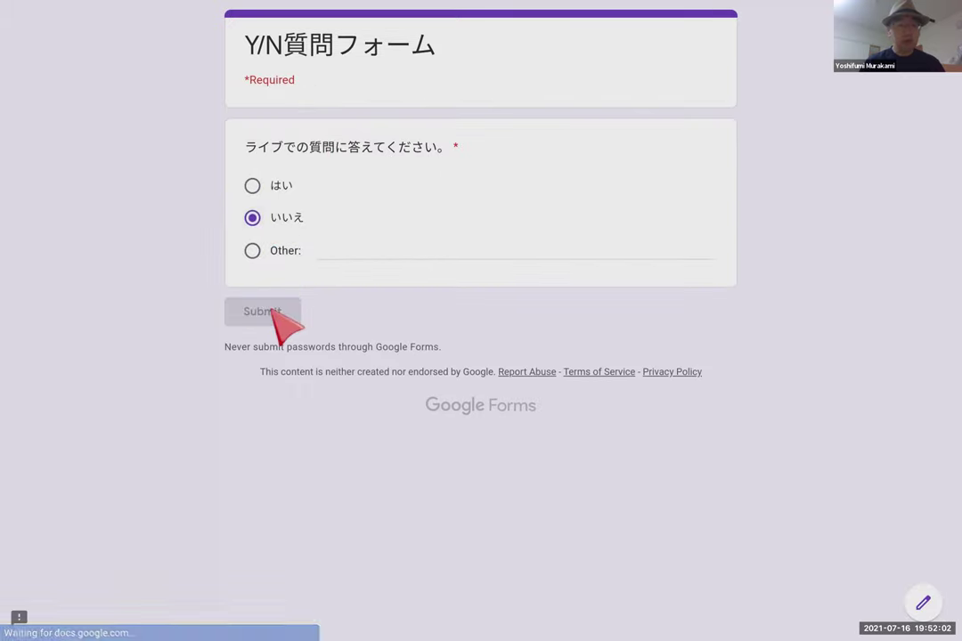
click(312, 130)
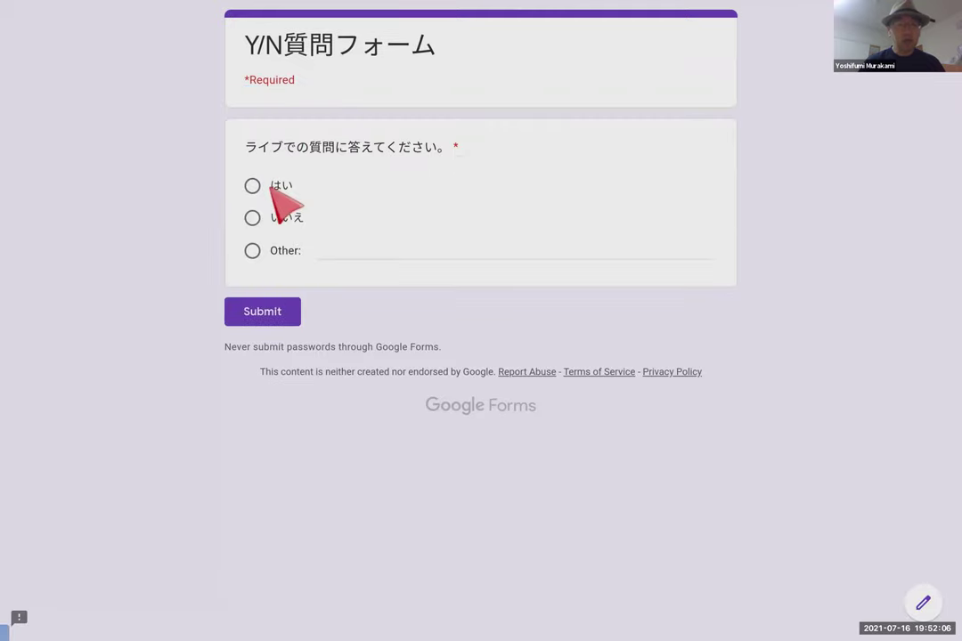
click(252, 186)
click(265, 314)
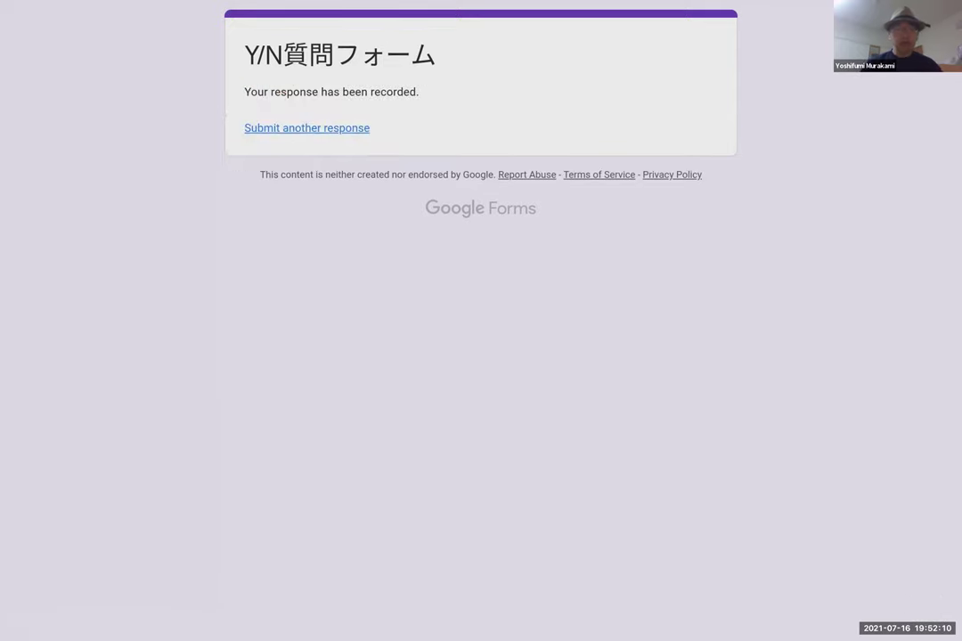
Step: Go from a blank response page to the form editor and examine the pie chart in the response summary
click(283, 129)
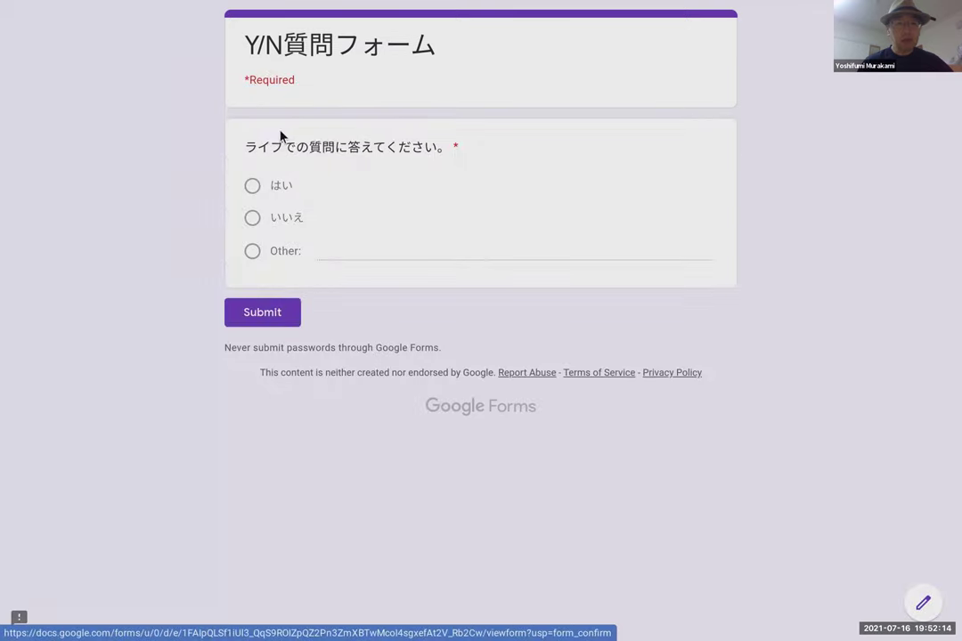
click(928, 608)
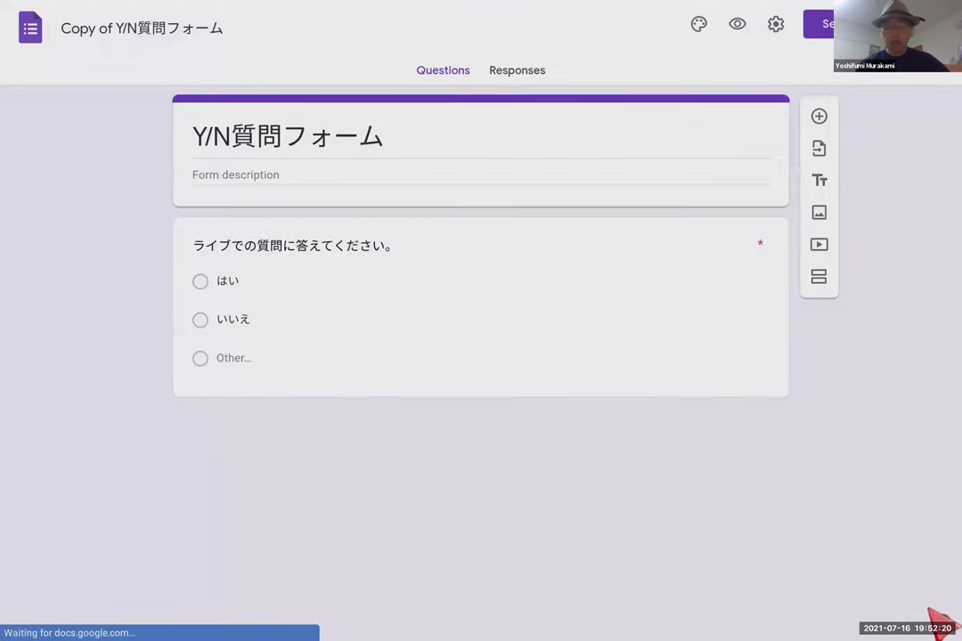
click(511, 73)
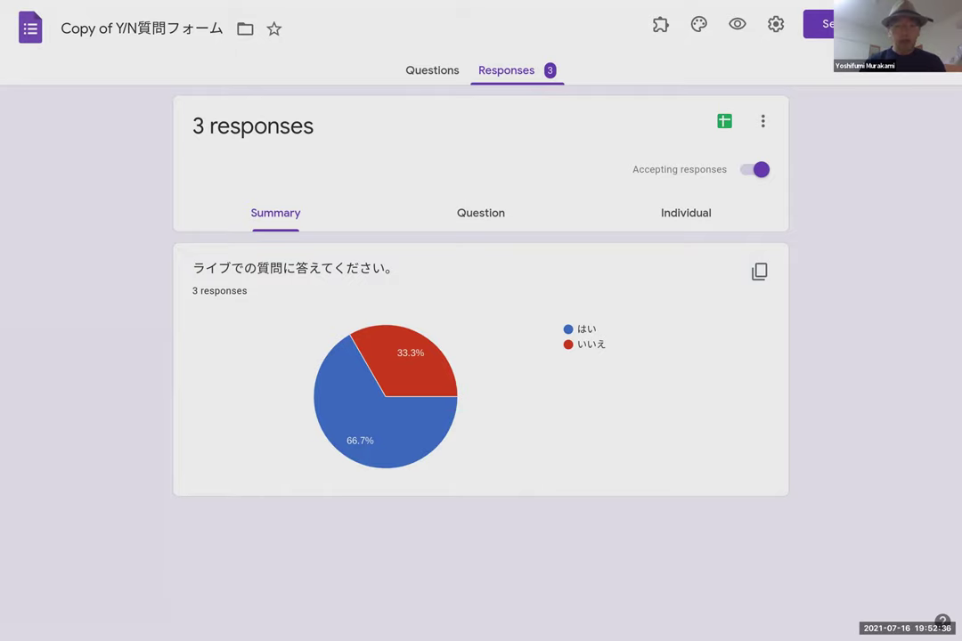
mouse_move(397, 416)
mouse_move(409, 360)
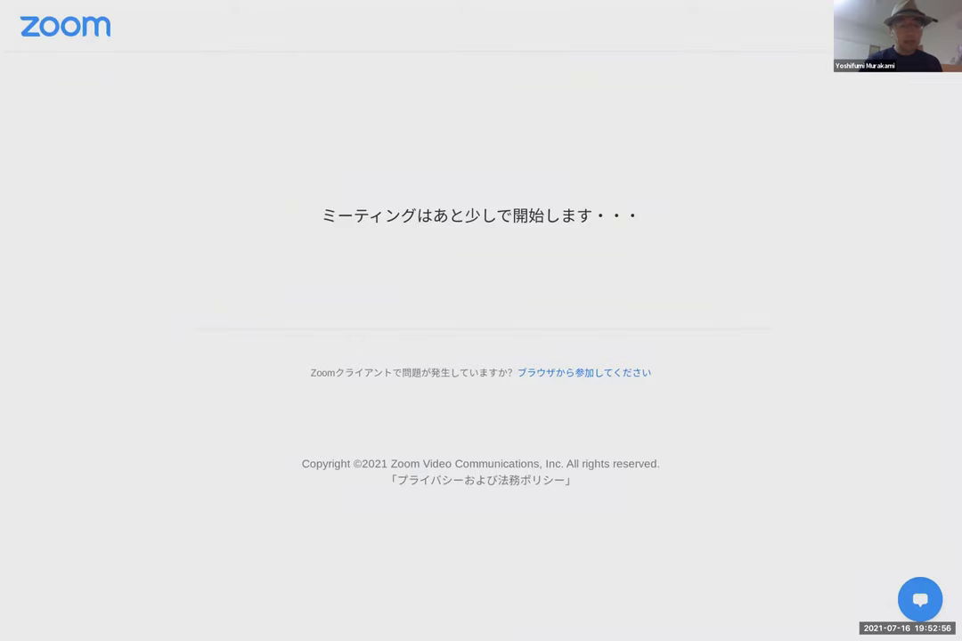
Step: Return to the template list and make another copy of the Y/N質問フォーム
key(ctrl+Tab)
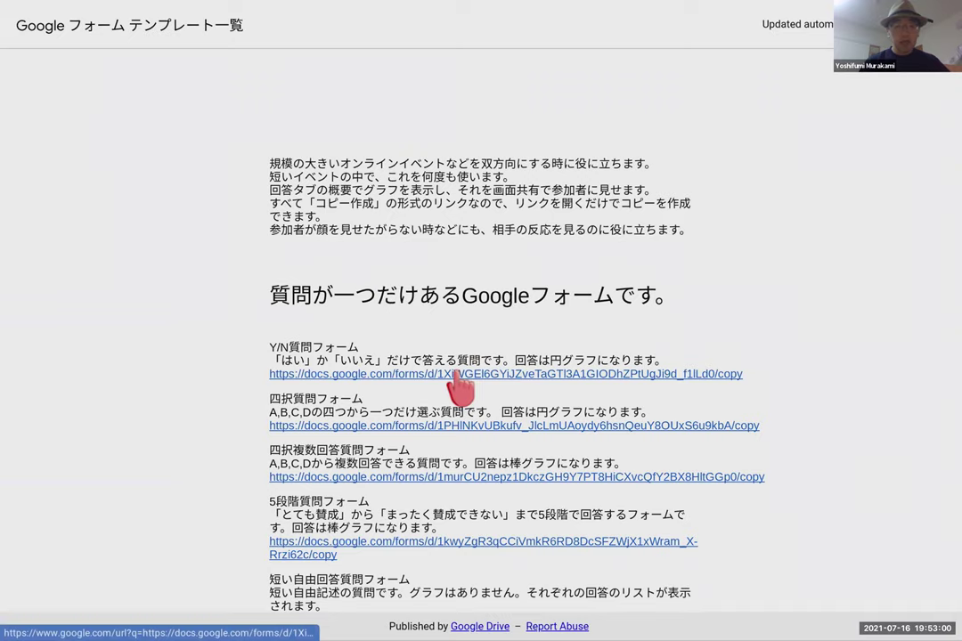
click(382, 375)
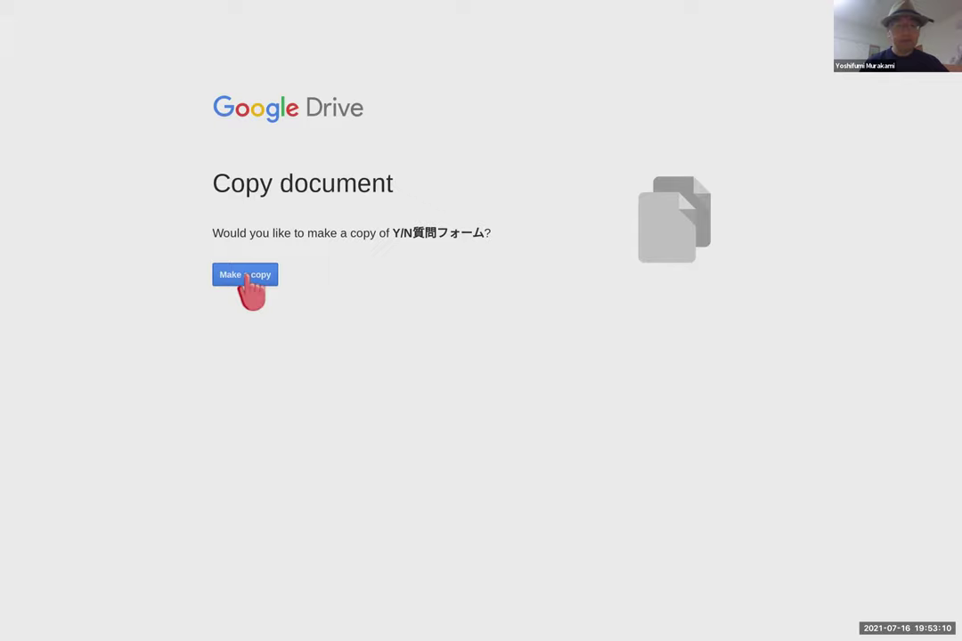
click(246, 277)
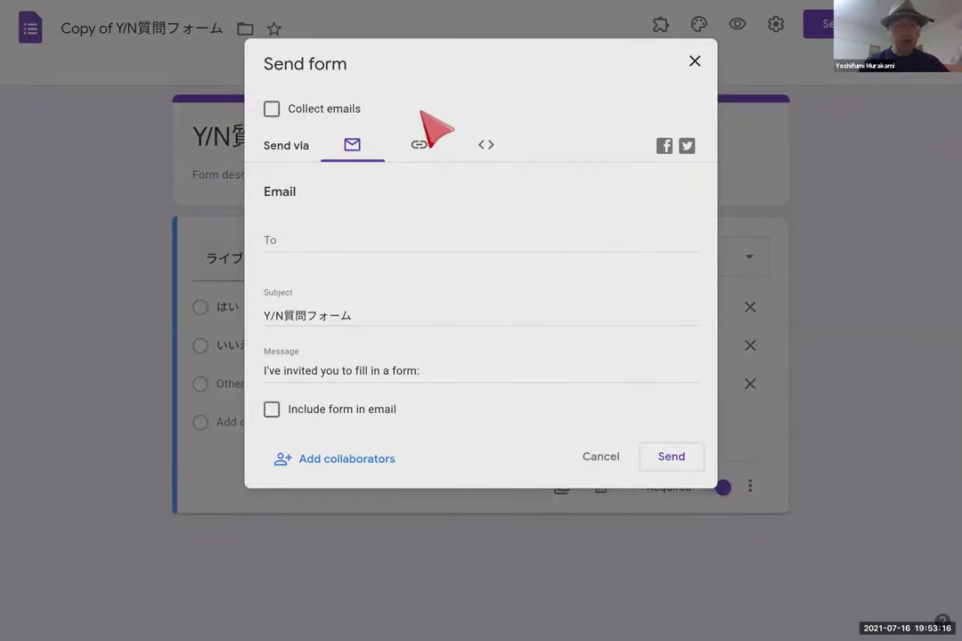
Step: Get the sharing link of the second form copy as a shortened URL and copy it
click(415, 144)
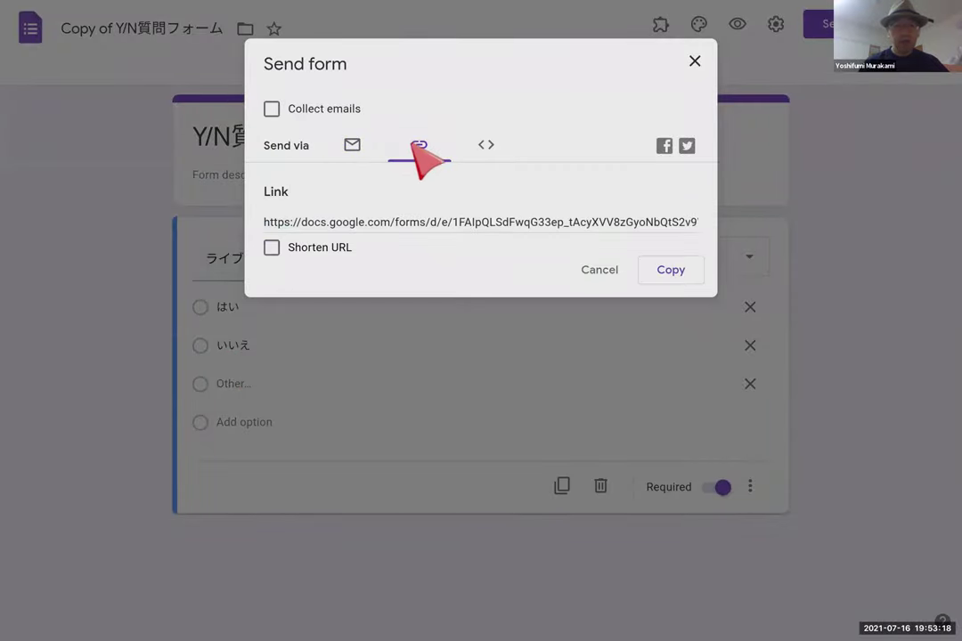
click(273, 248)
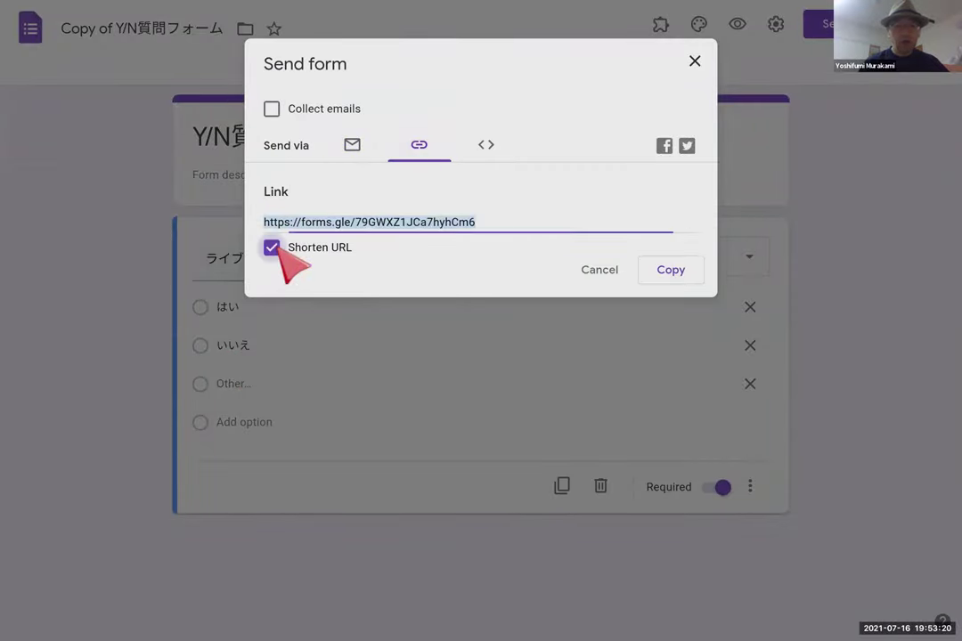
click(682, 276)
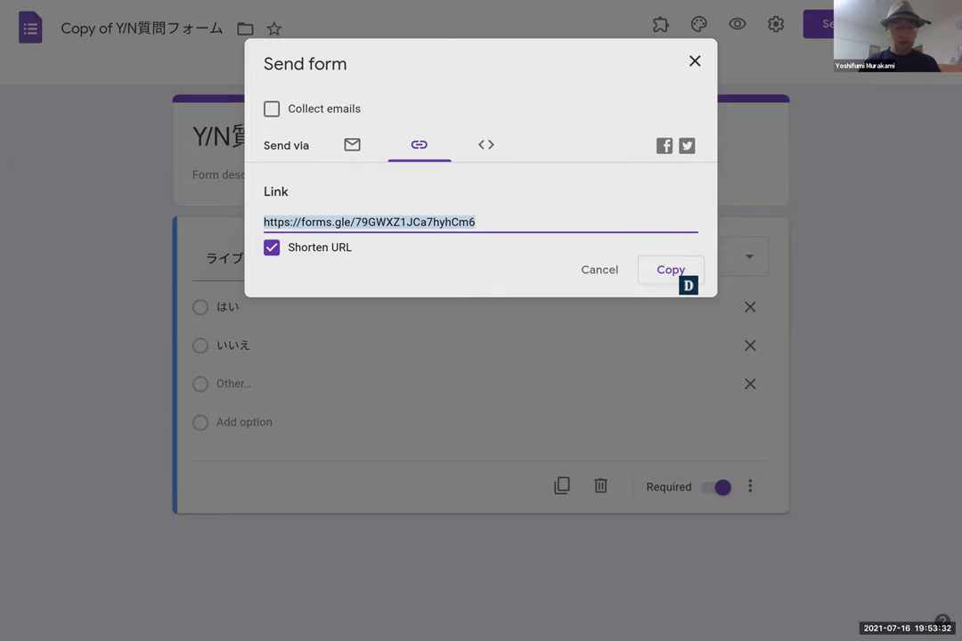
Step: Open the copied short link of the second Y/N質問フォーム copy in a new browser tab
key(ctrl+t)
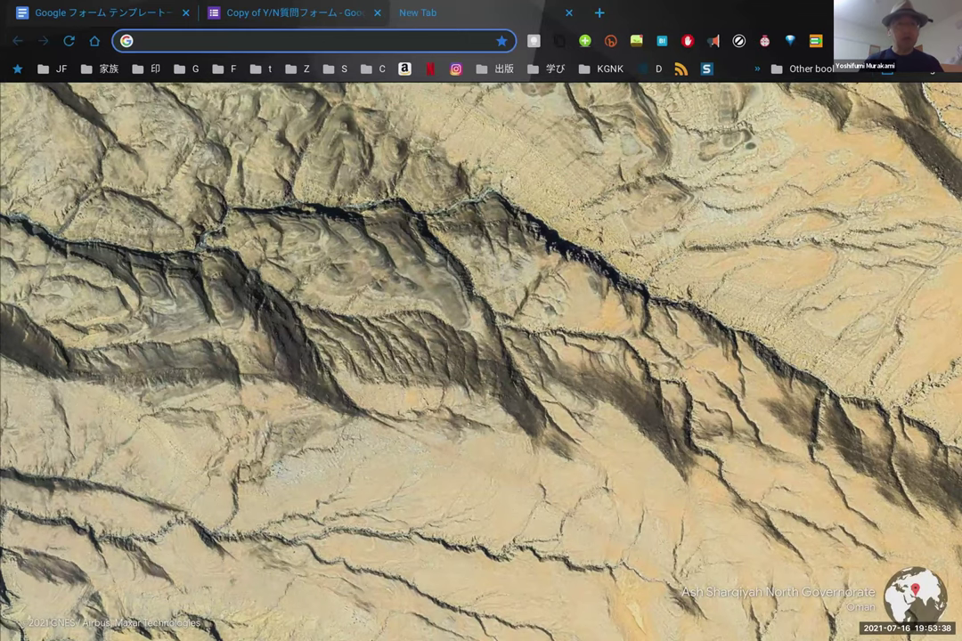
key(ctrl+v)
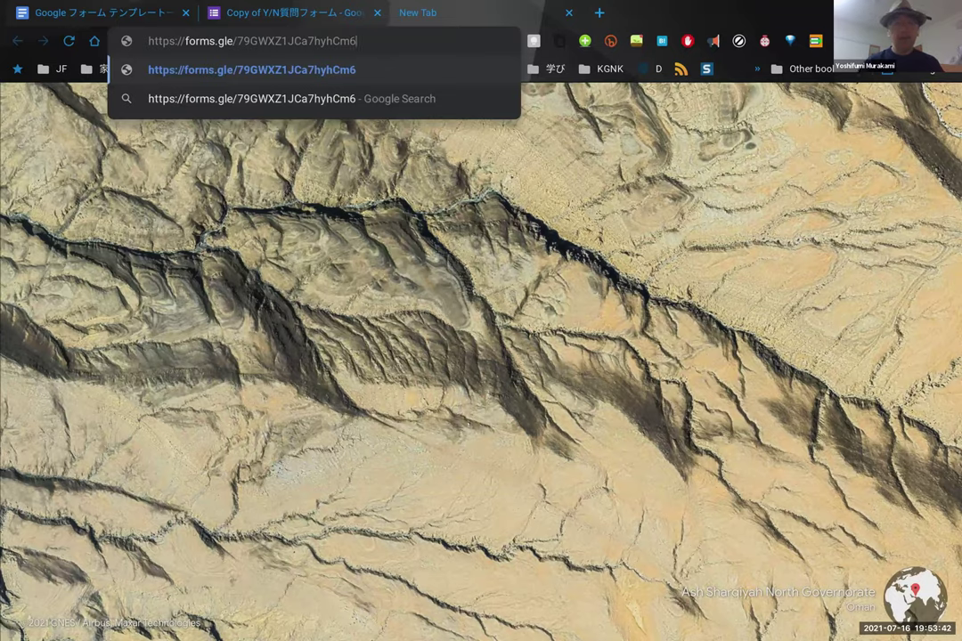
key(Return)
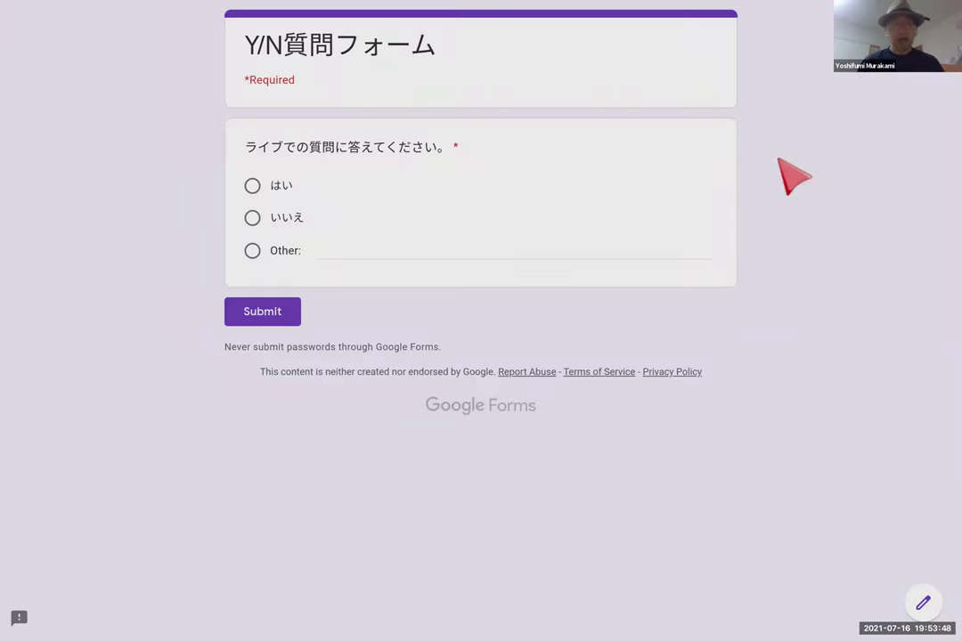
Step: Submit three test responses to the Y/N質問フォーム, answering はい, いいえ and はい in that order
click(256, 187)
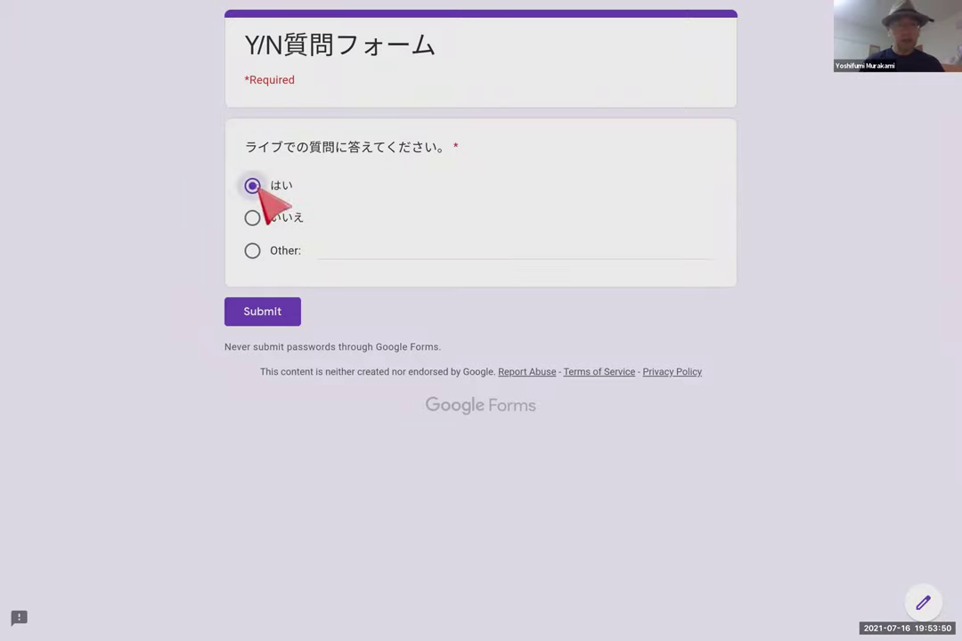
click(268, 312)
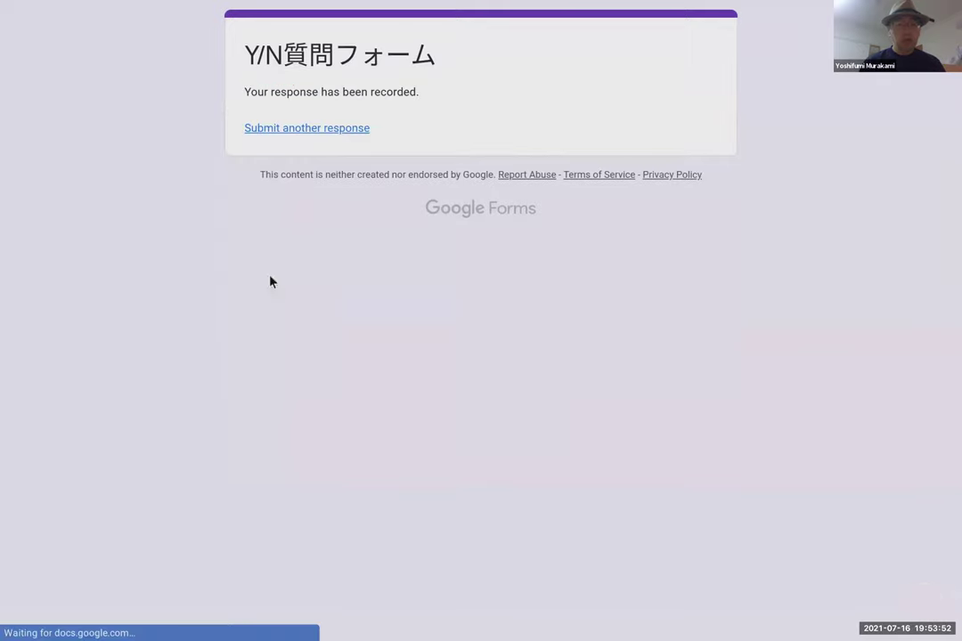
click(290, 129)
click(252, 217)
click(264, 310)
click(290, 129)
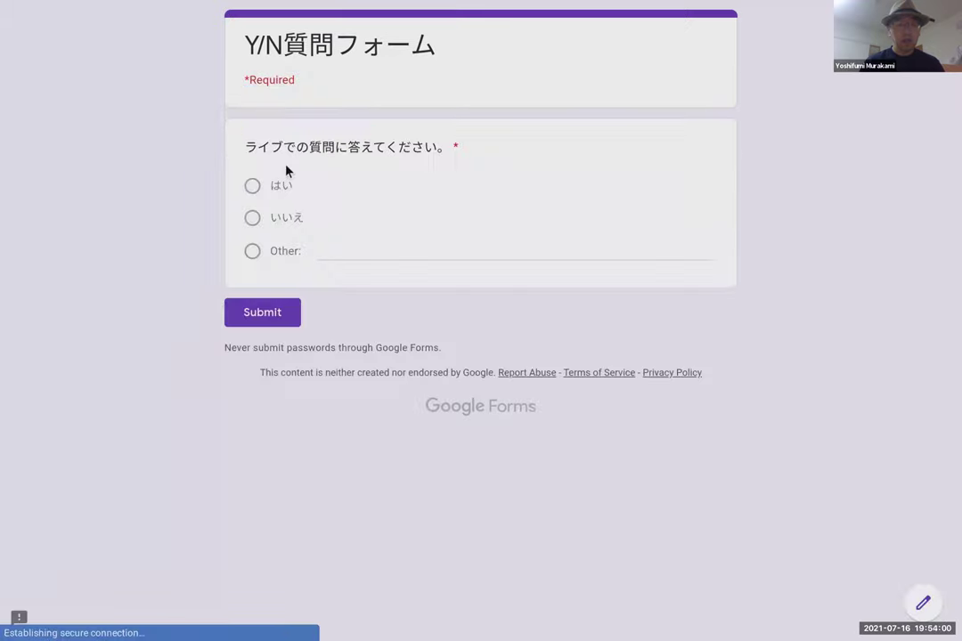
click(254, 186)
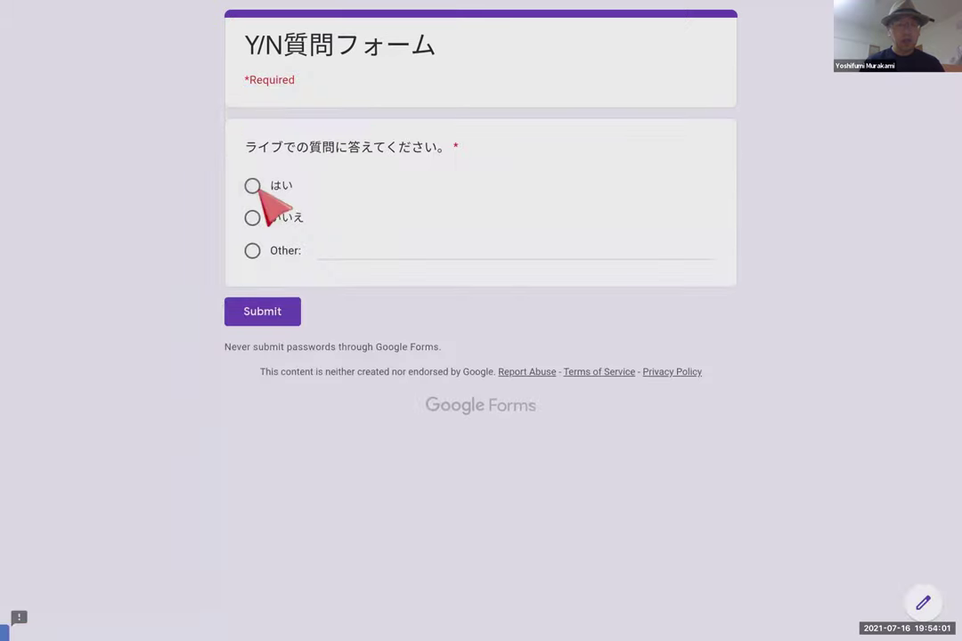
click(273, 311)
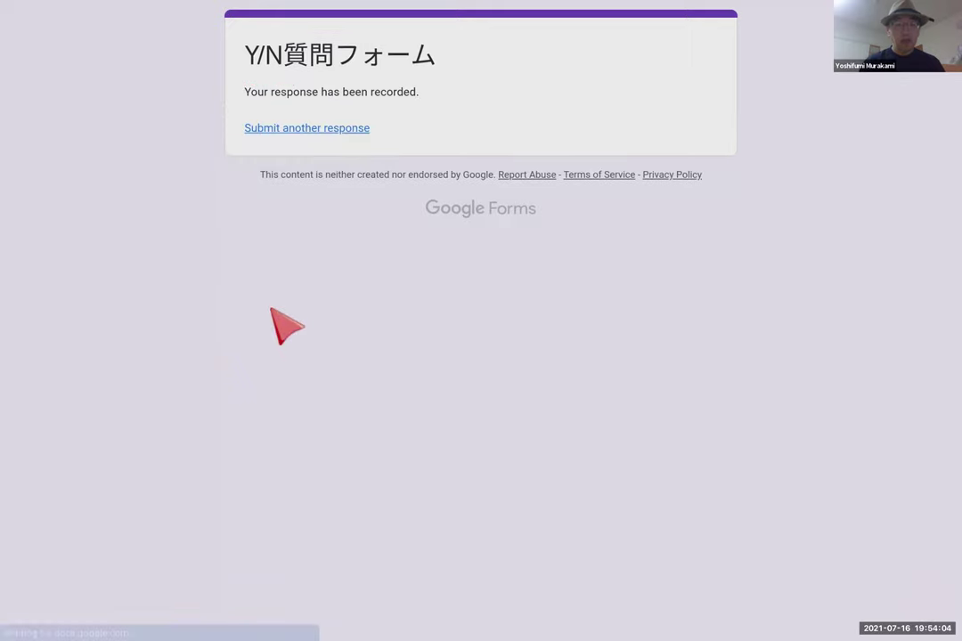
Step: Go from a blank response page to the form editor and examine both slices of the response summary's pie chart
click(326, 131)
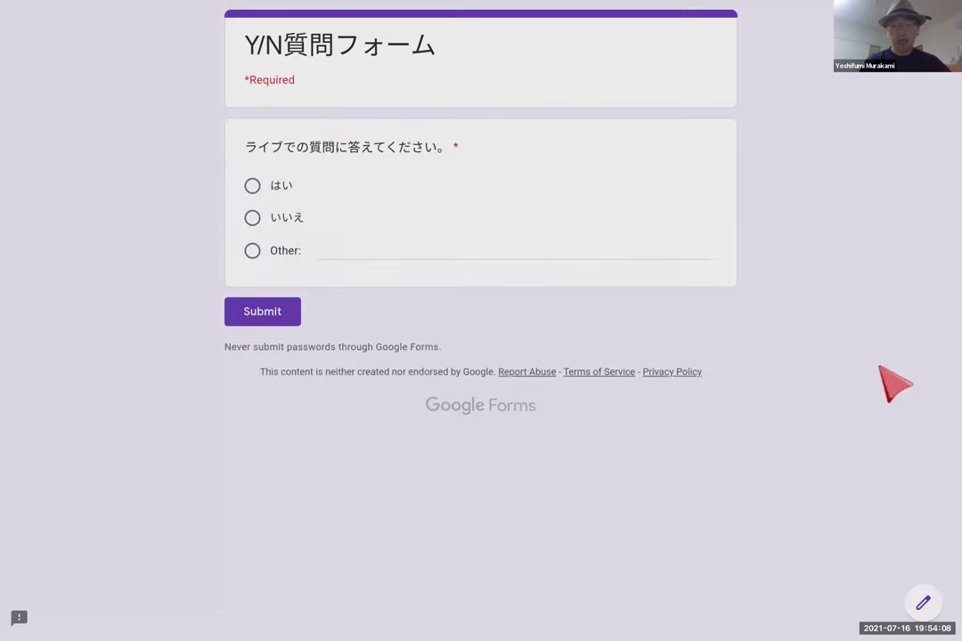
click(923, 603)
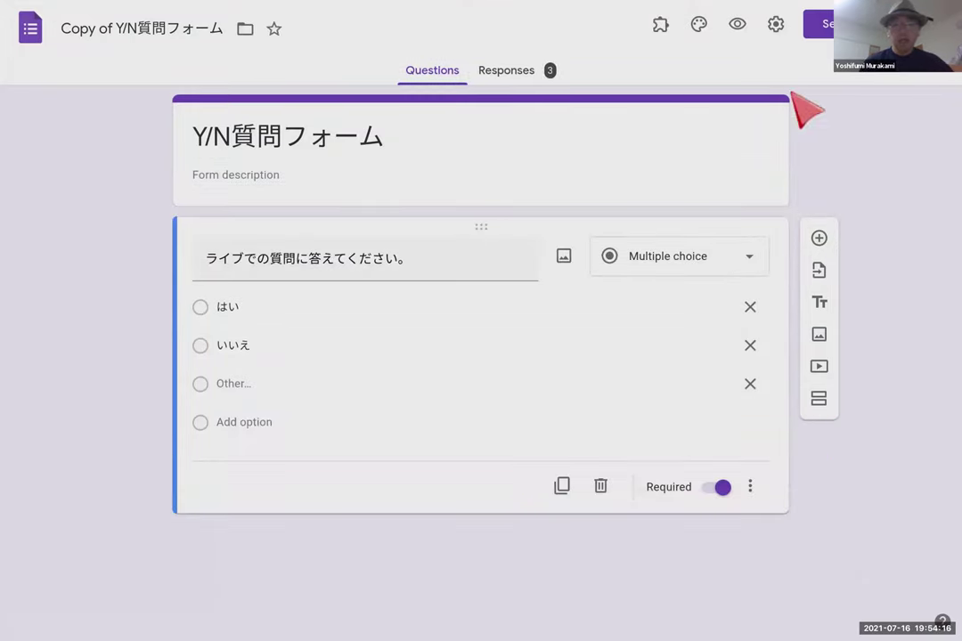
click(508, 70)
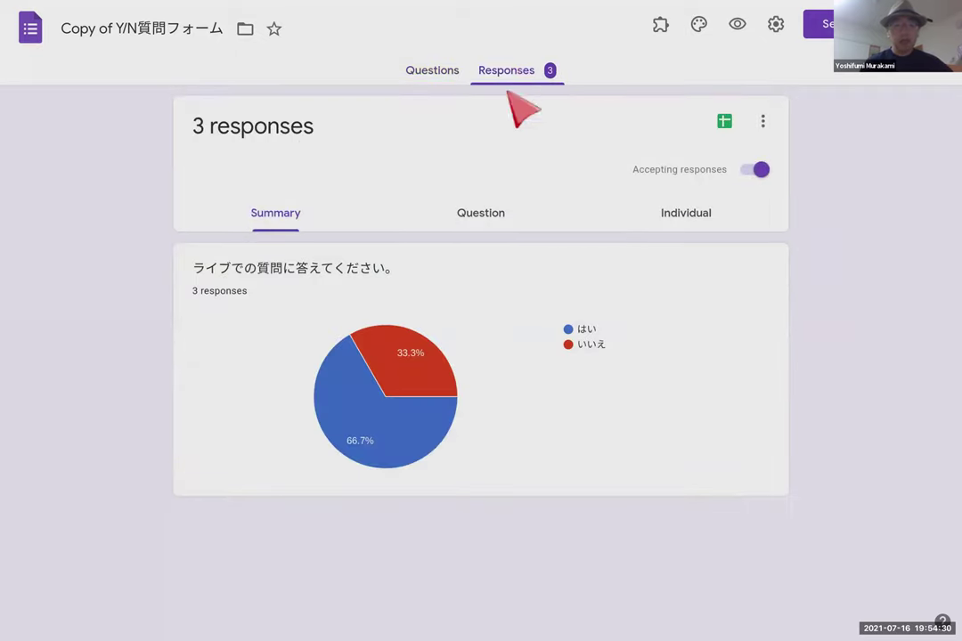
mouse_move(390, 425)
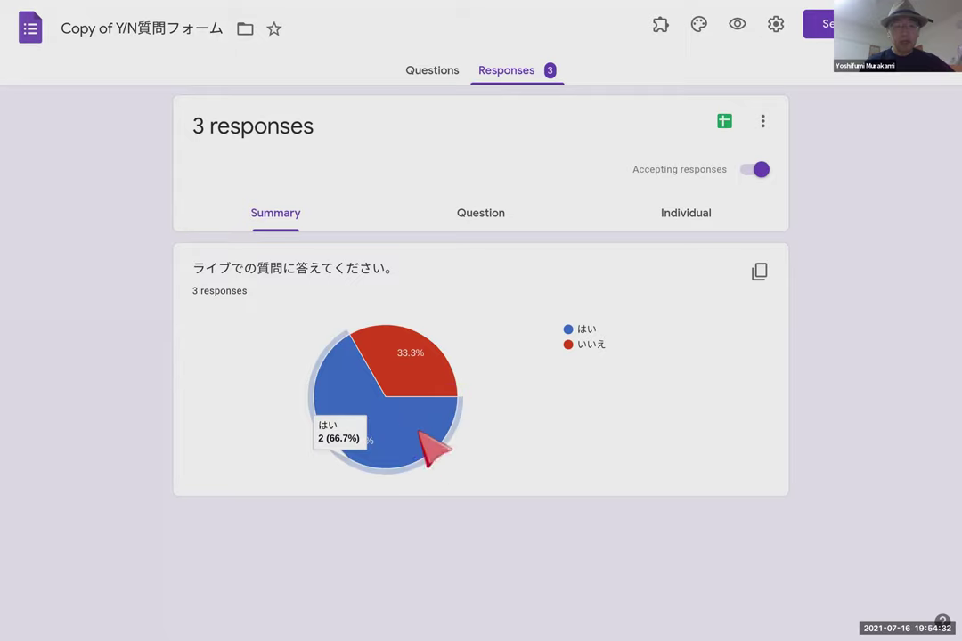
mouse_move(426, 367)
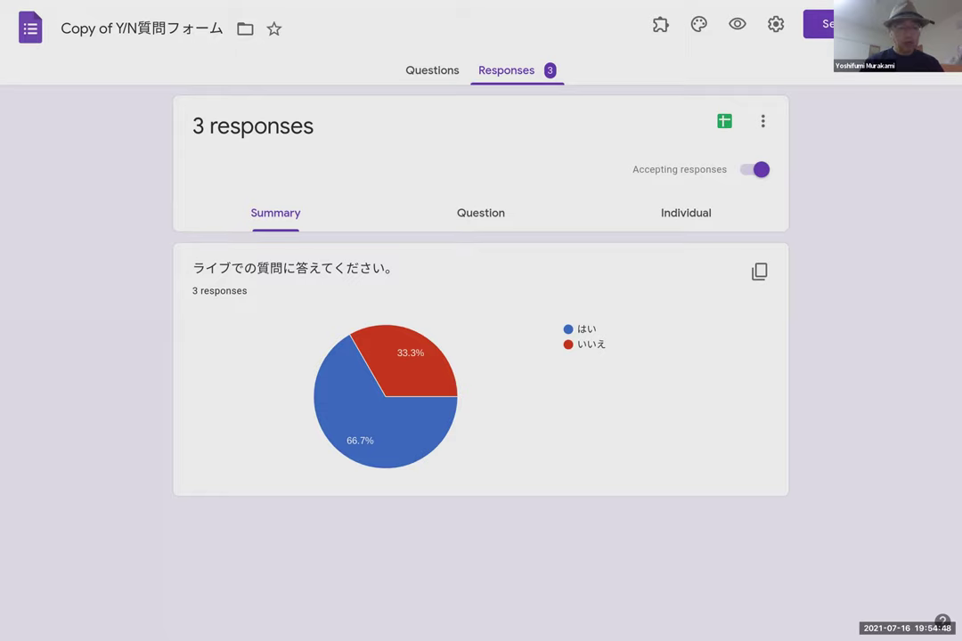
Step: Return to the template list and make a copy of the 四択質問フォーム
key(alt+Tab)
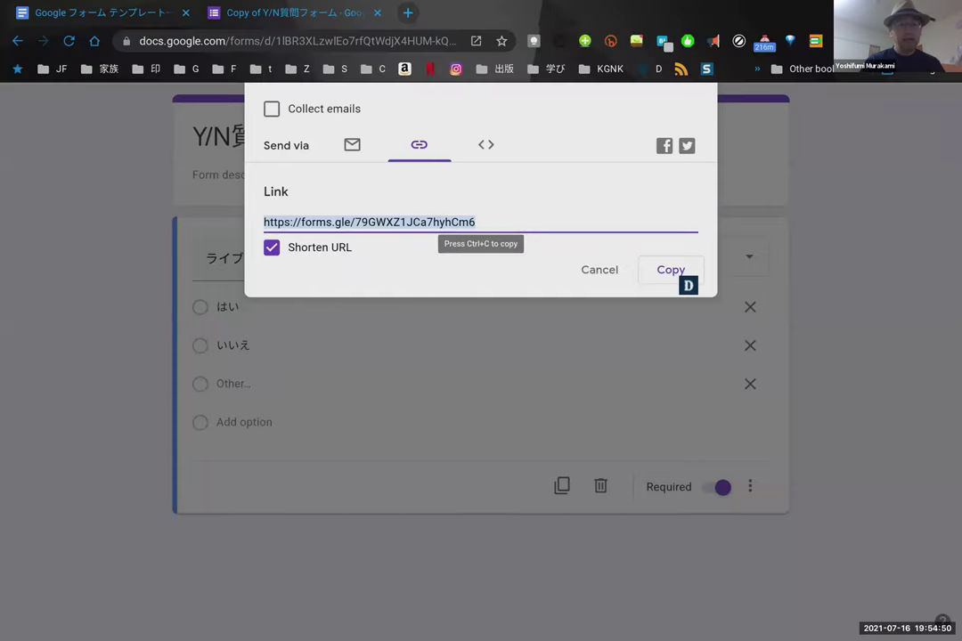
key(alt+Tab)
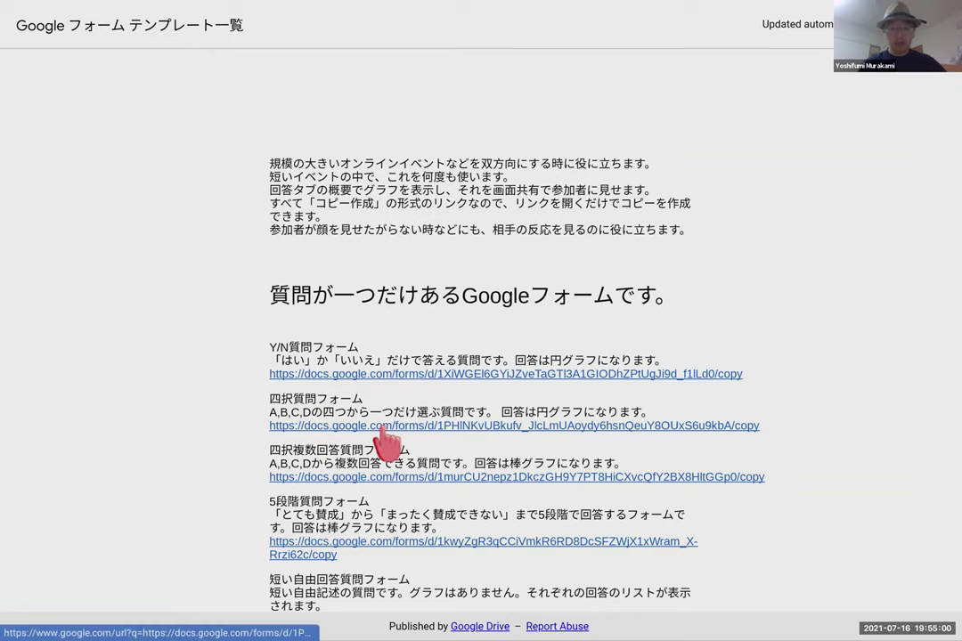
click(492, 427)
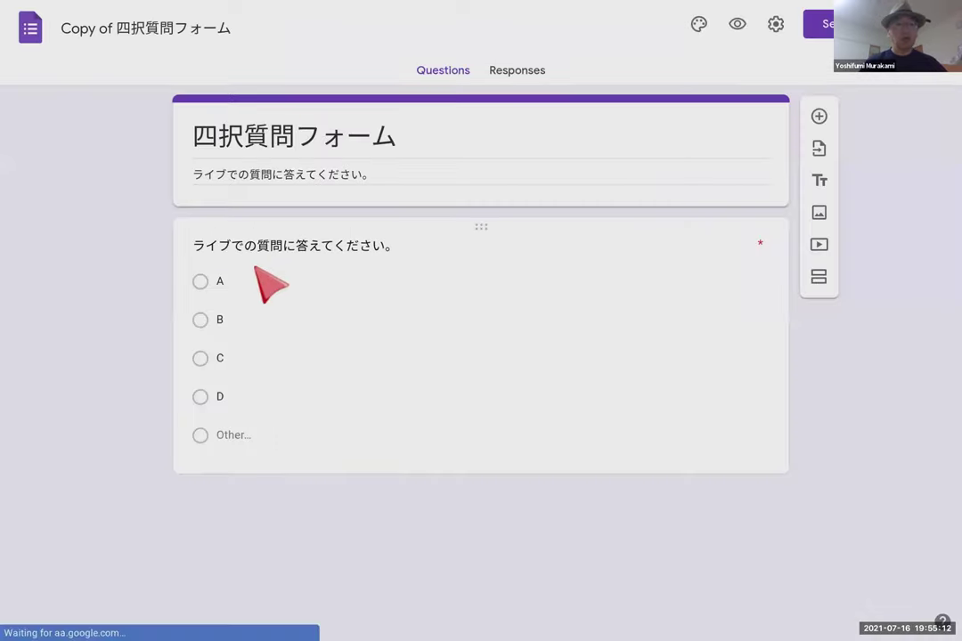
click(268, 411)
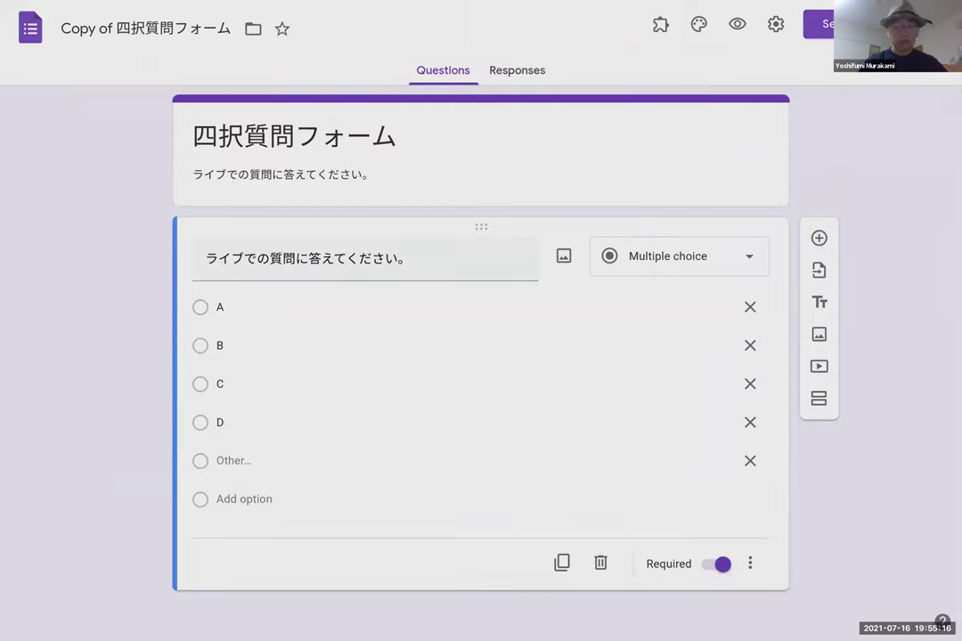
Step: Get the sharing link of the 四択質問フォーム copy as a shortened URL and copy it
click(821, 24)
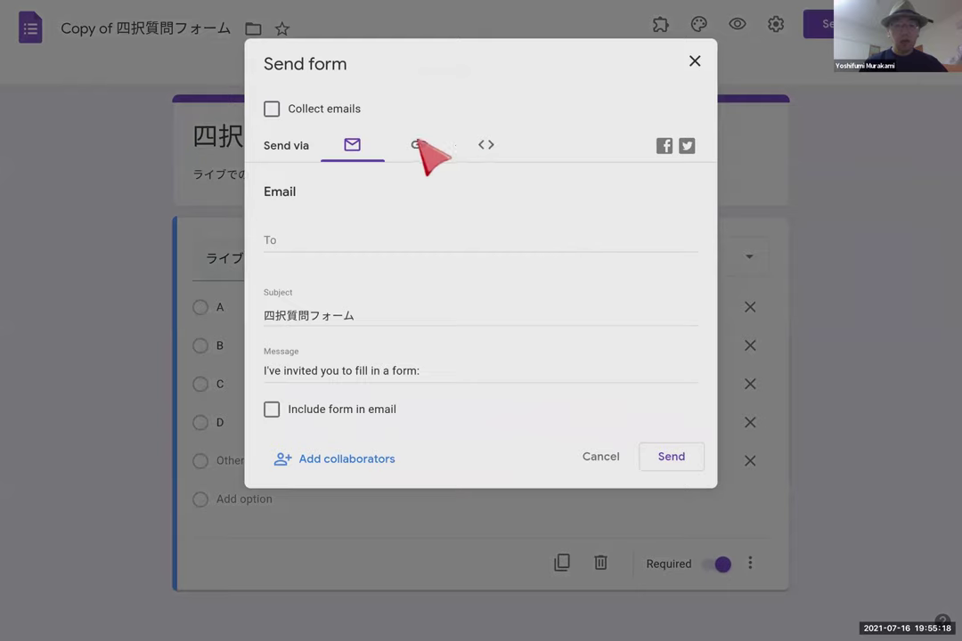
click(418, 144)
click(272, 248)
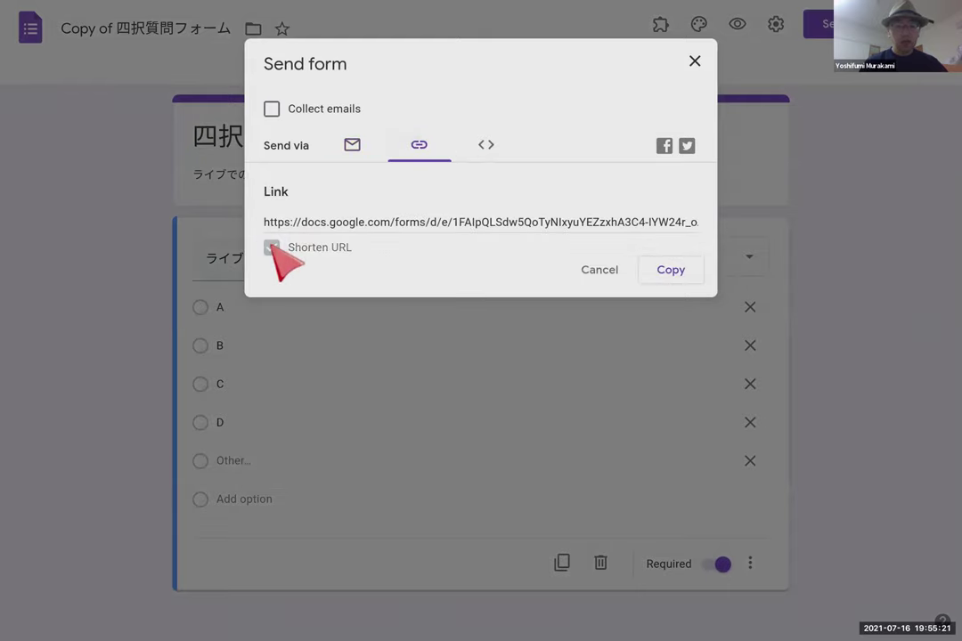
click(683, 269)
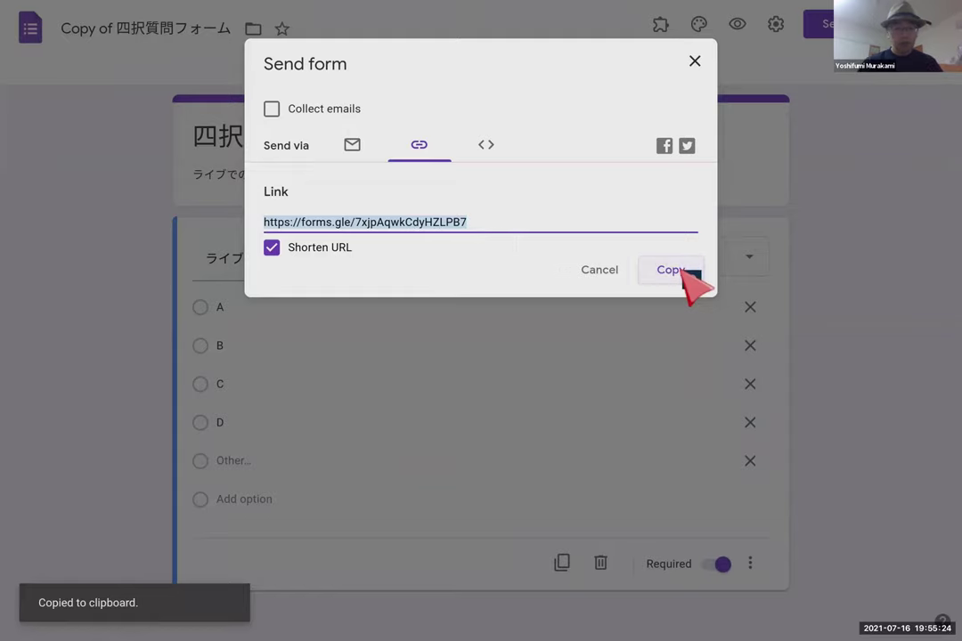
Step: Open the copied short link of the 四択質問フォーム in a new browser tab
key(ctrl+t)
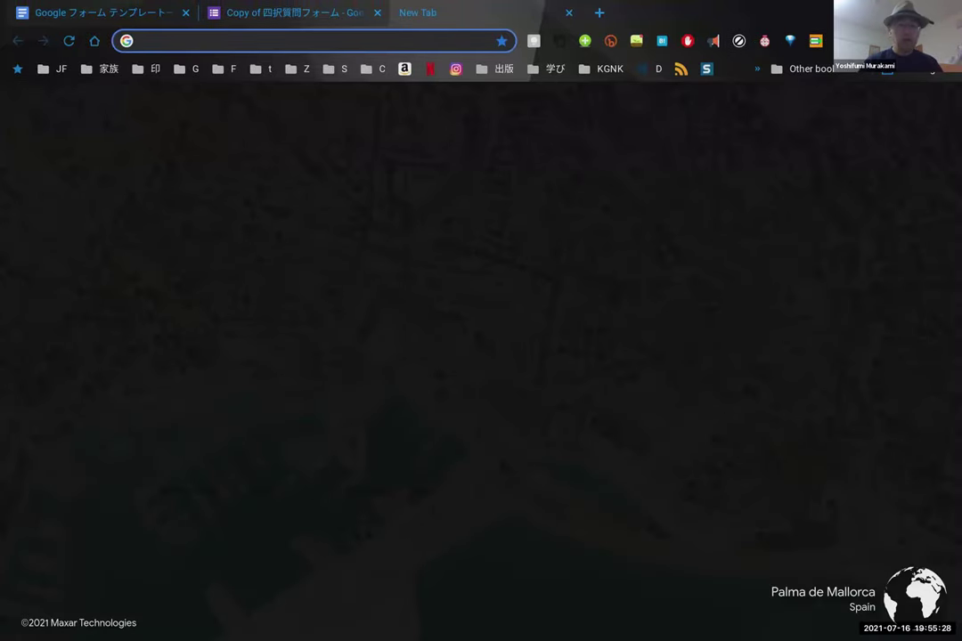
key(ctrl+v)
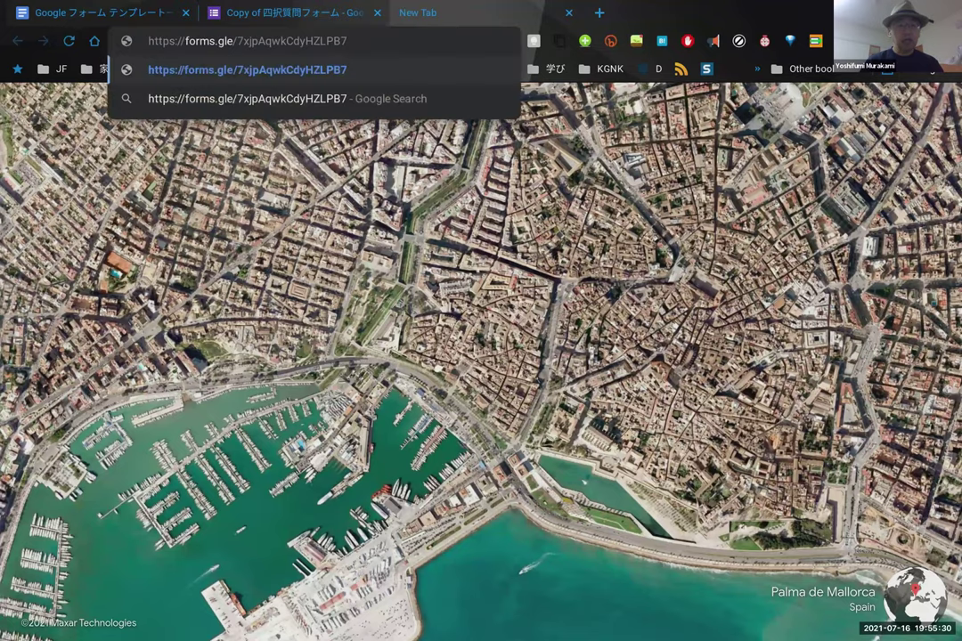
key(Return)
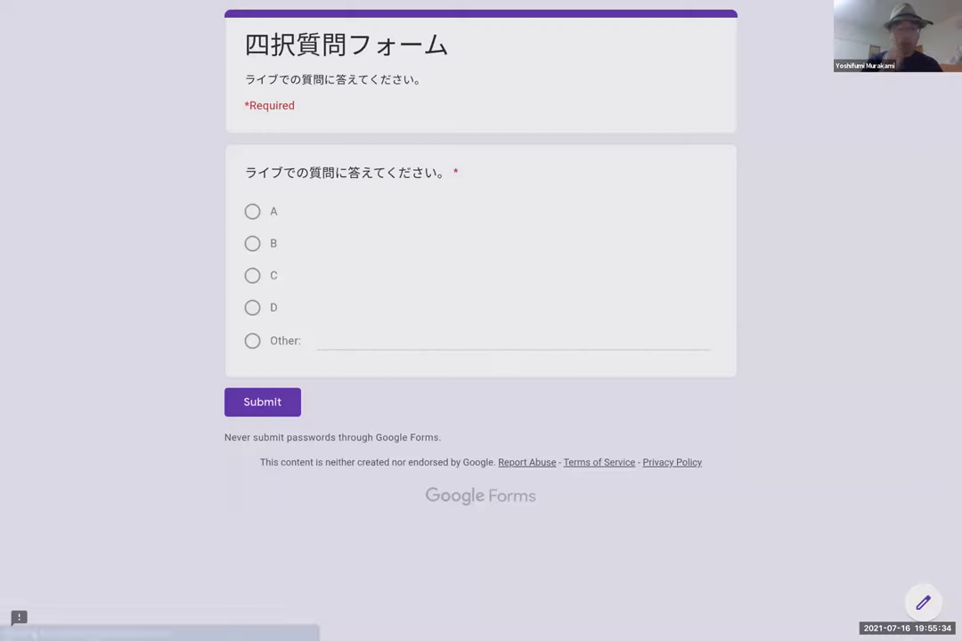
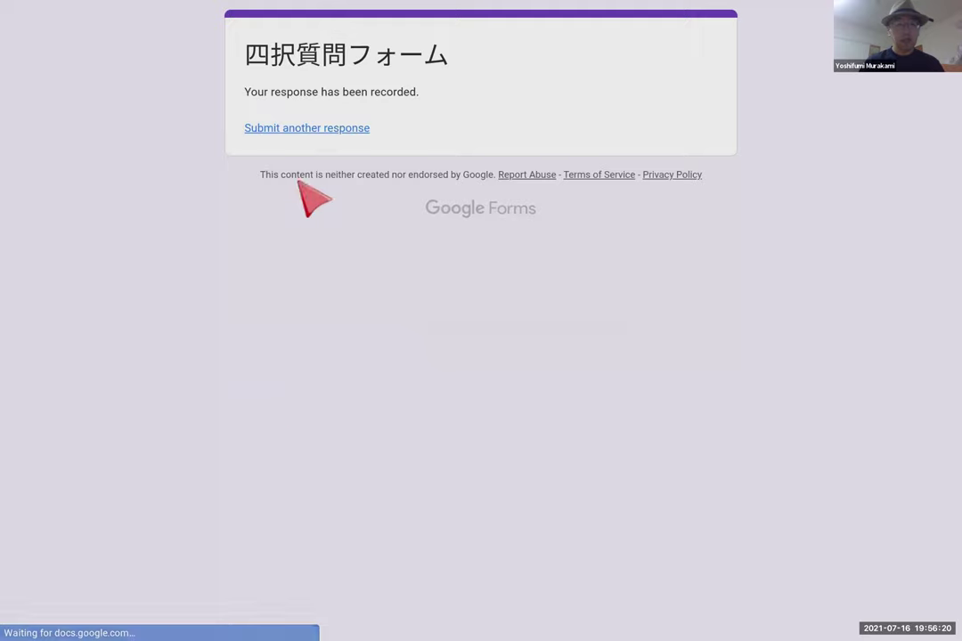
Step: Submit two more test responses to the 四択質問フォーム, answering B and then C
click(298, 129)
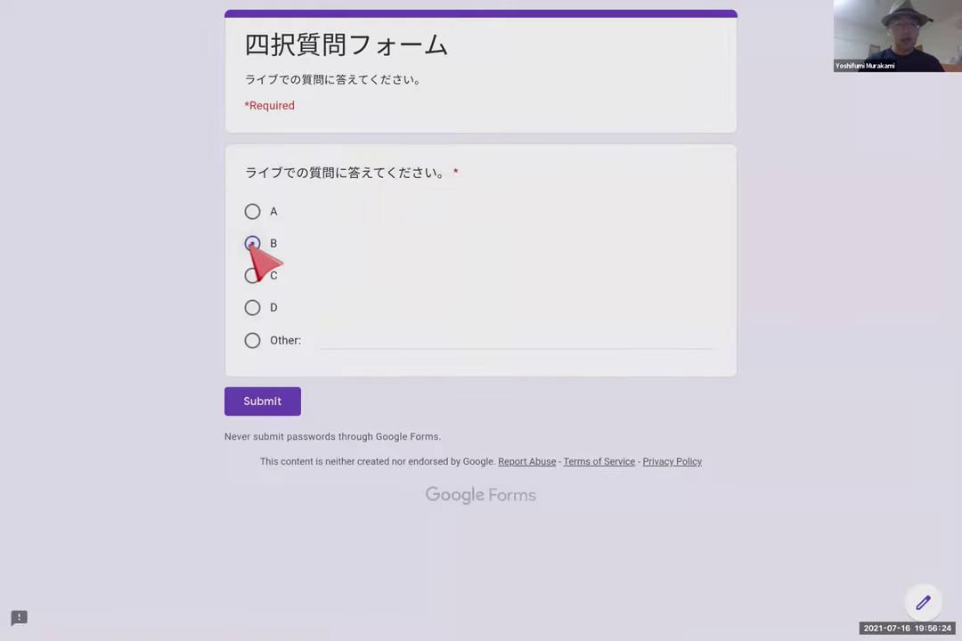
click(264, 405)
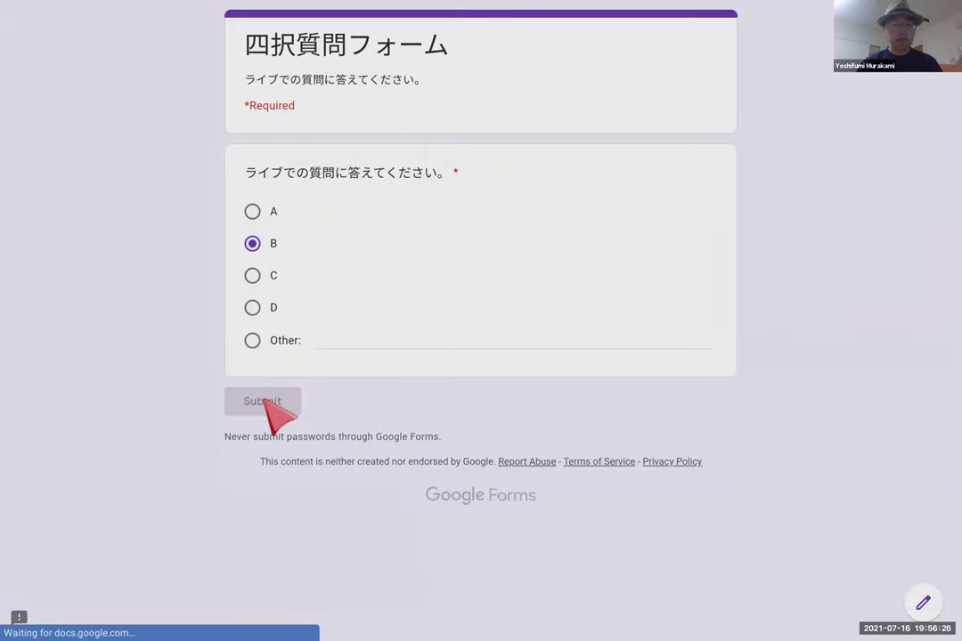
click(307, 130)
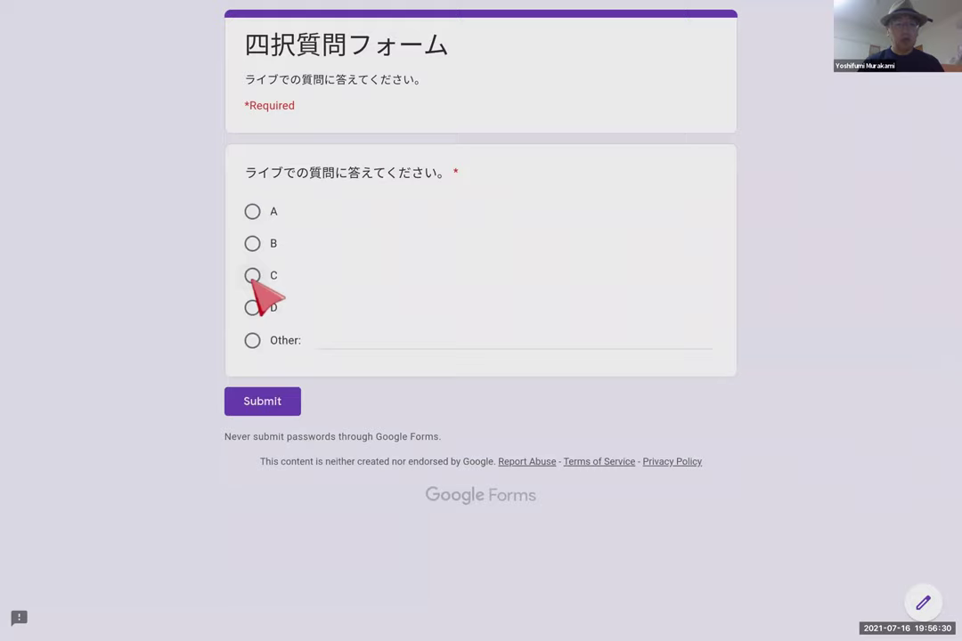
click(274, 402)
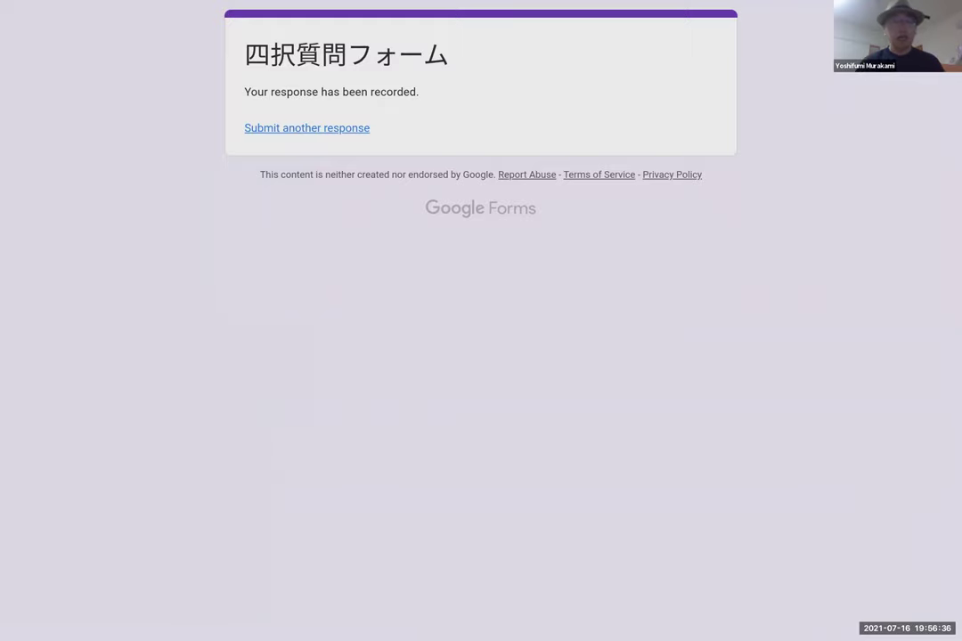
Step: Go from a blank 四択質問フォーム response page to its editor and examine the pie chart in the response summary
click(294, 130)
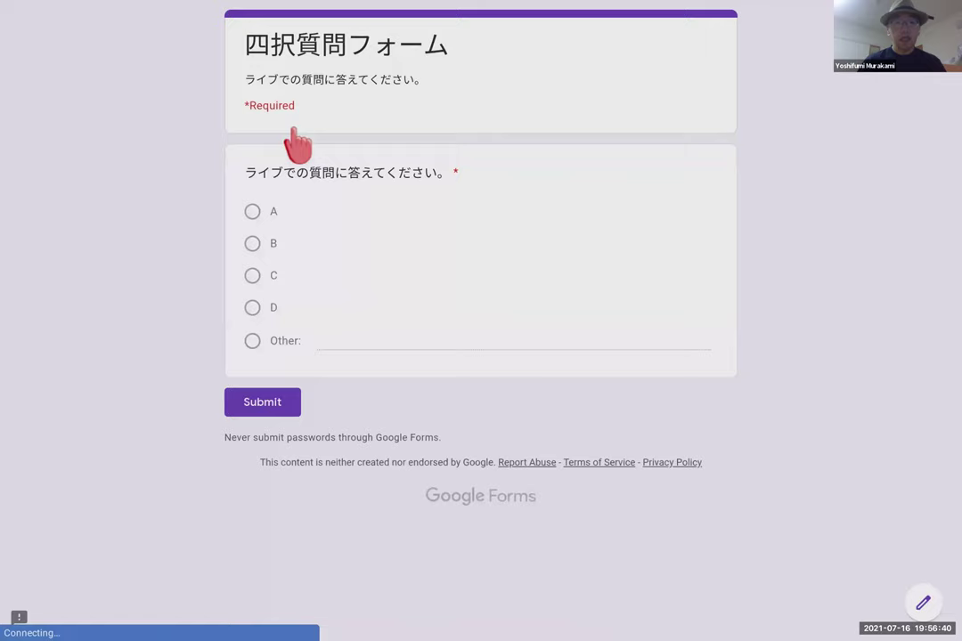
click(923, 606)
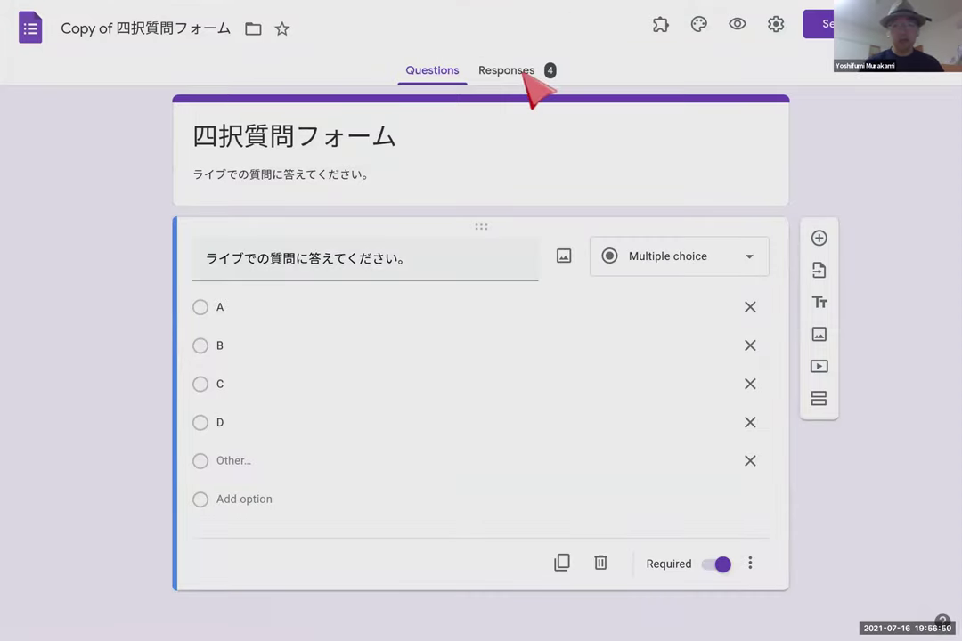
click(524, 75)
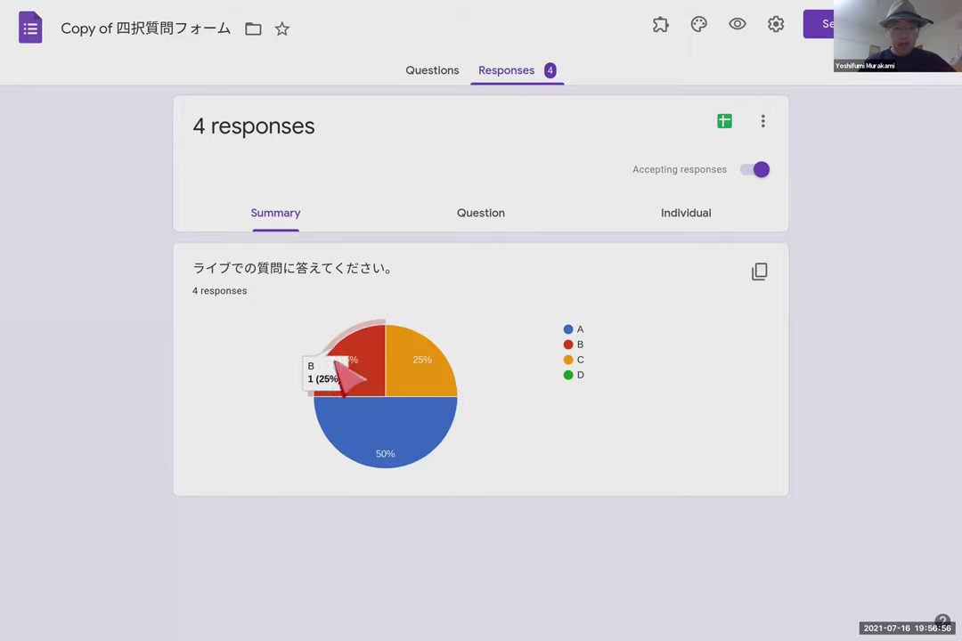
mouse_move(418, 359)
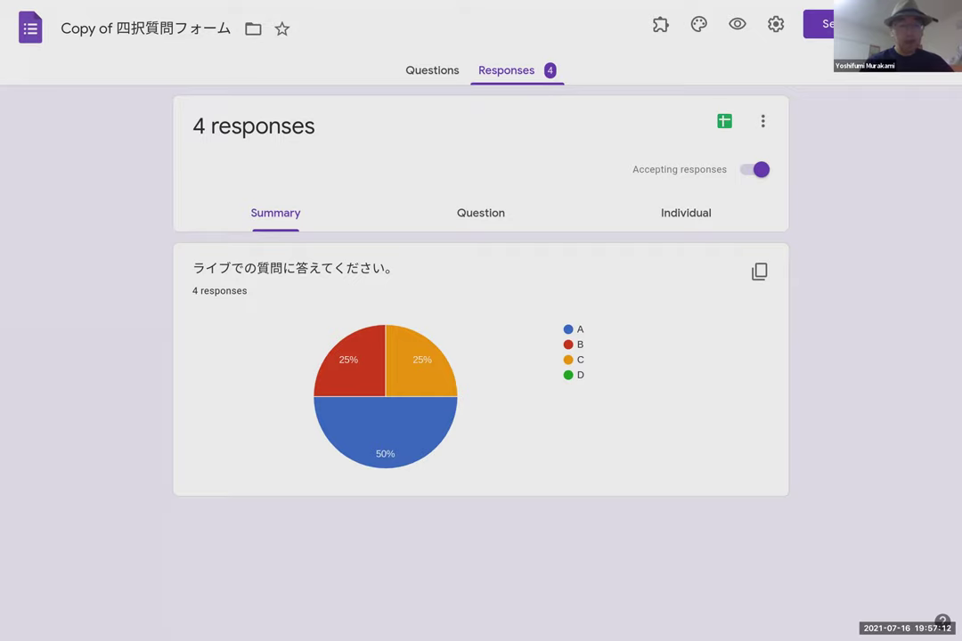
Step: Return to the template list and make a copy of the 四択複数回答質問フォーム
key(ctrl+Tab)
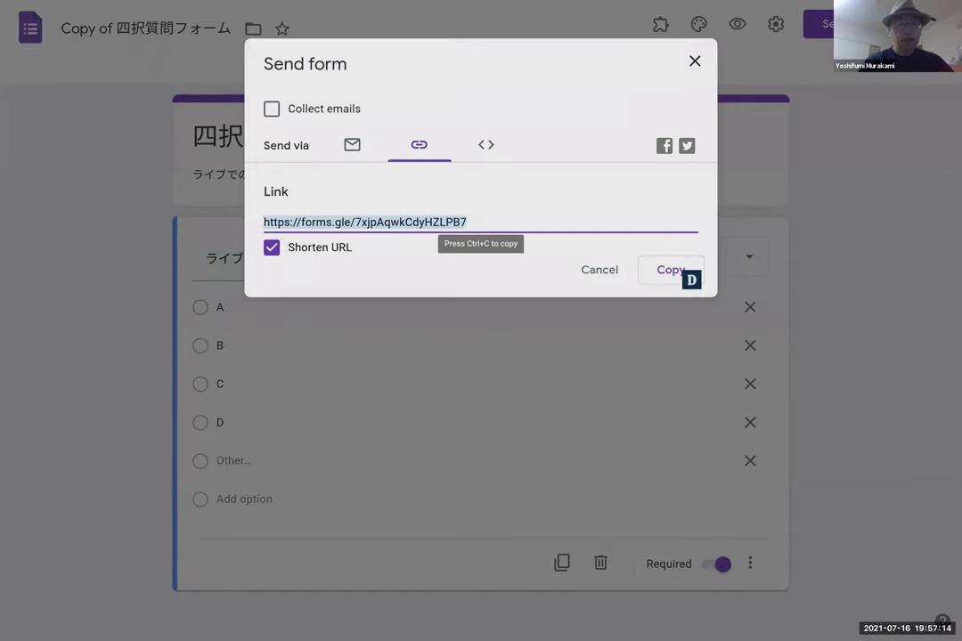
key(ctrl+Tab)
scroll(339, 379, down, 2)
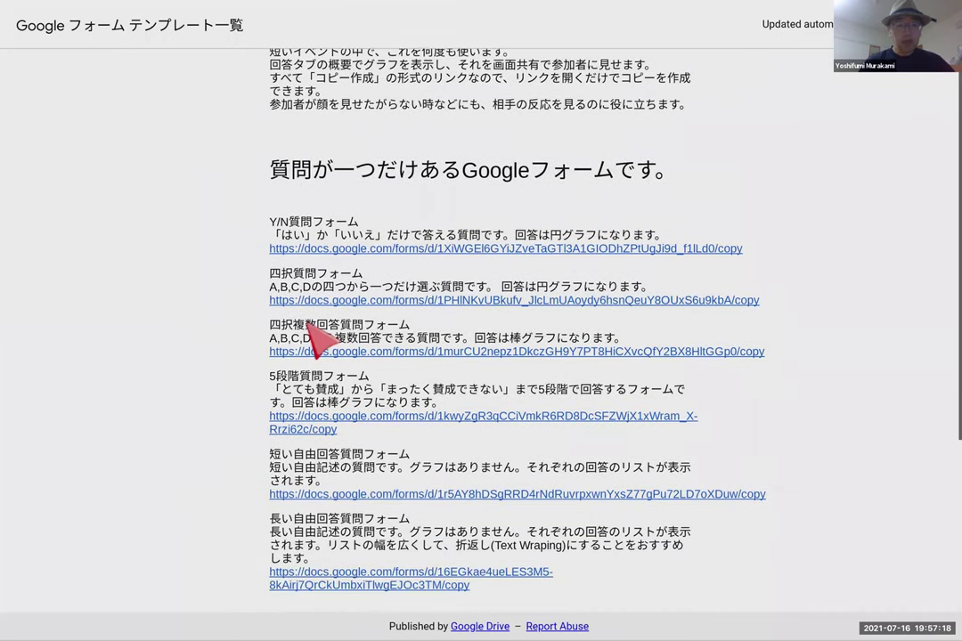
click(385, 353)
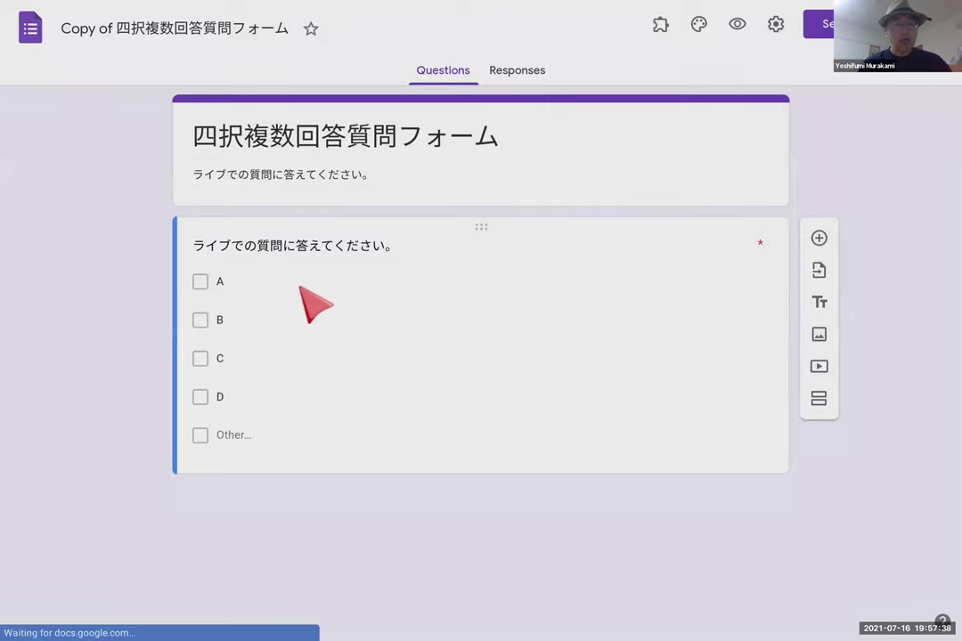
Step: Open the checkbox question for editing and consult the sample multiple-answer movie question in the Google Keep note before returning to the answer options
click(316, 304)
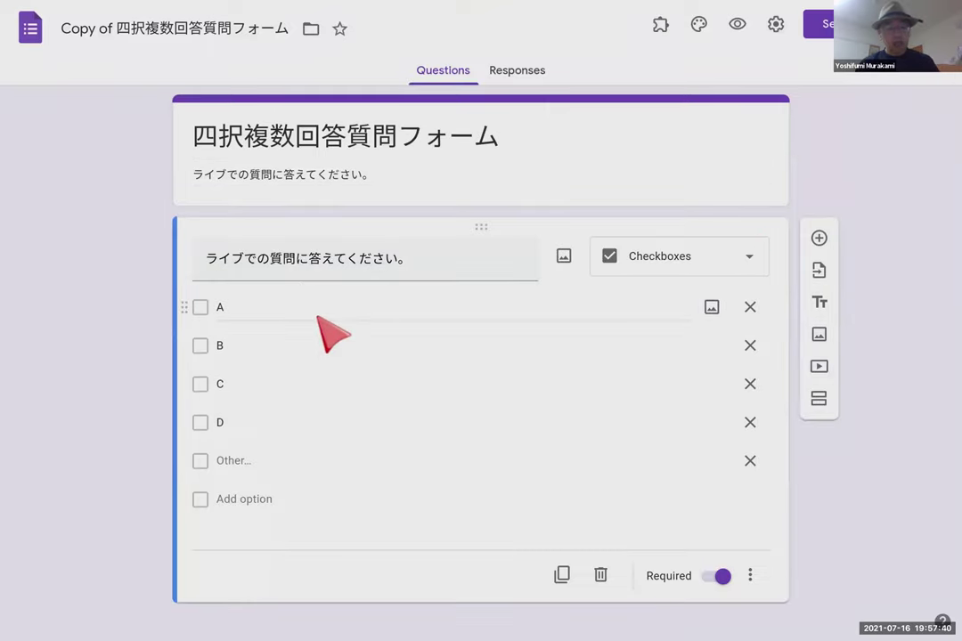
key(alt+Tab)
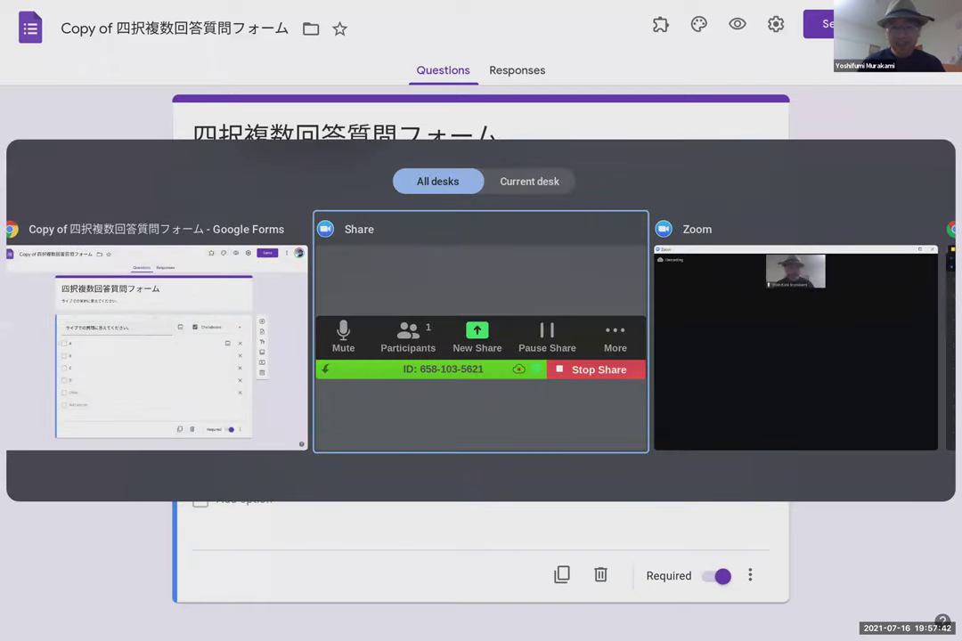
key(alt+Tab)
key(alt+Tab)
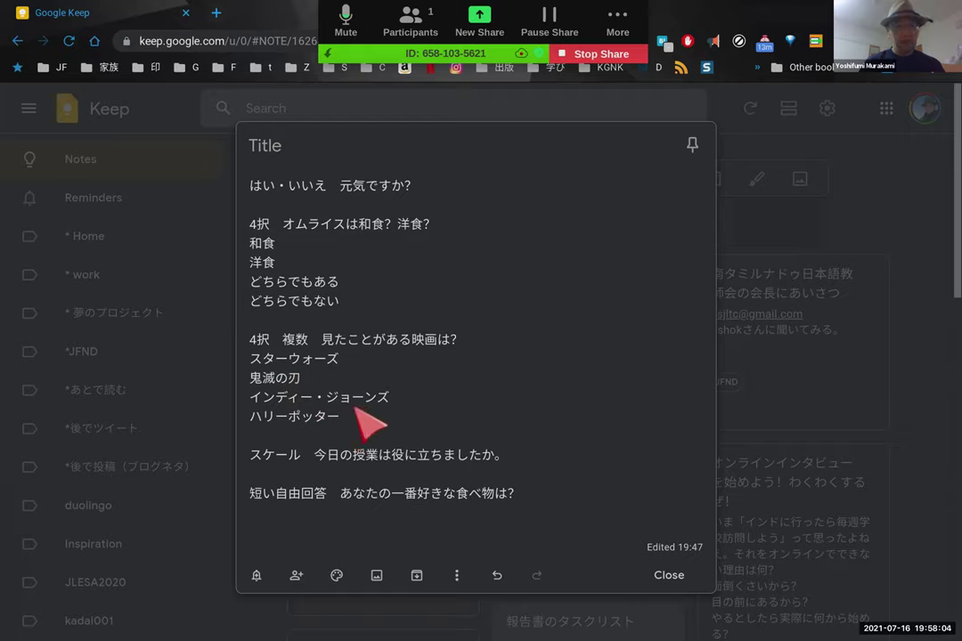
key(alt+Tab)
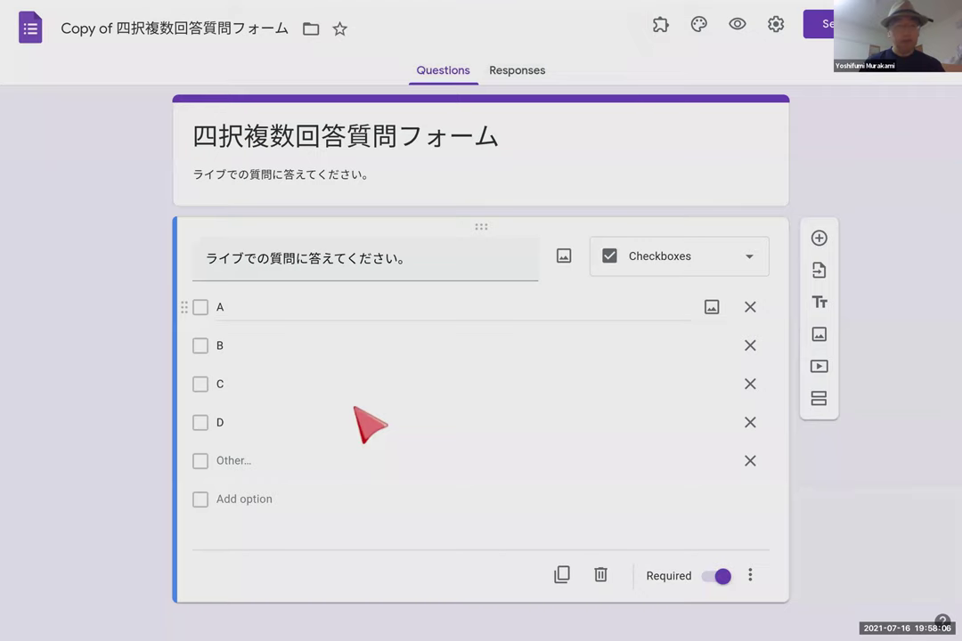
click(207, 308)
click(206, 346)
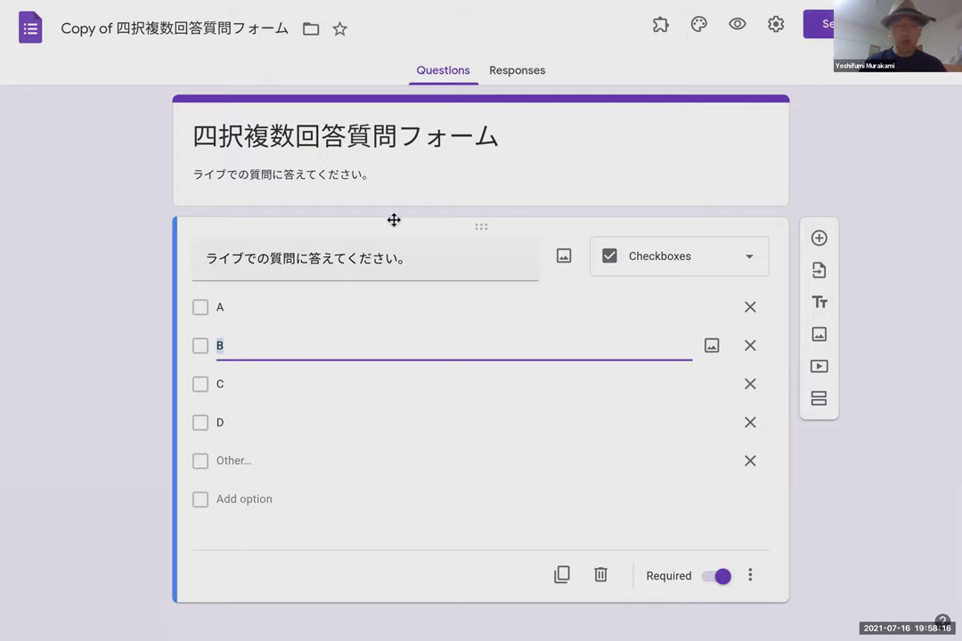
Step: Copy the shortened link of the 四択複数回答質問フォーム and open it in a new browser tab
click(826, 29)
click(414, 144)
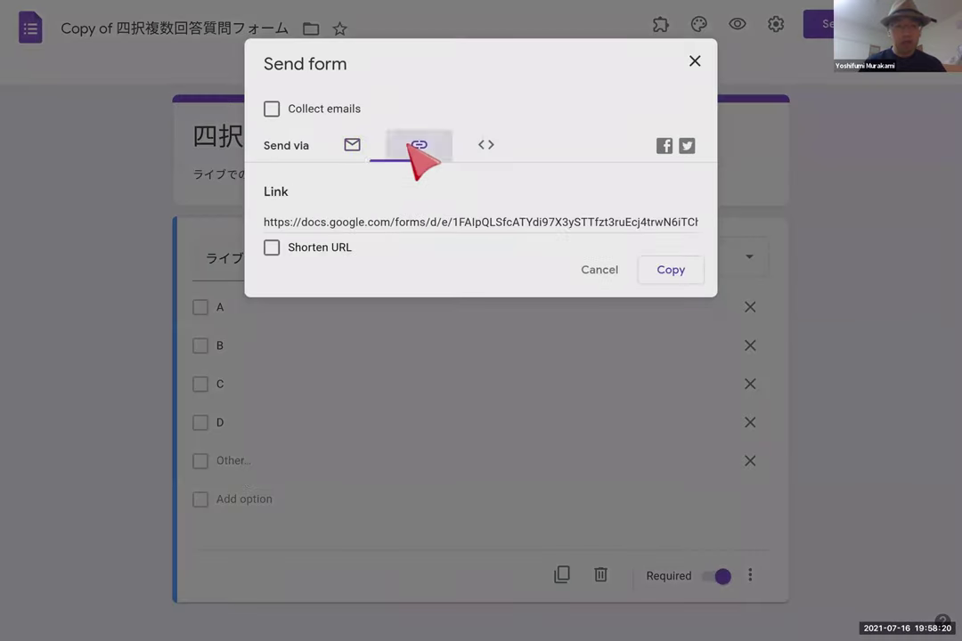
click(272, 248)
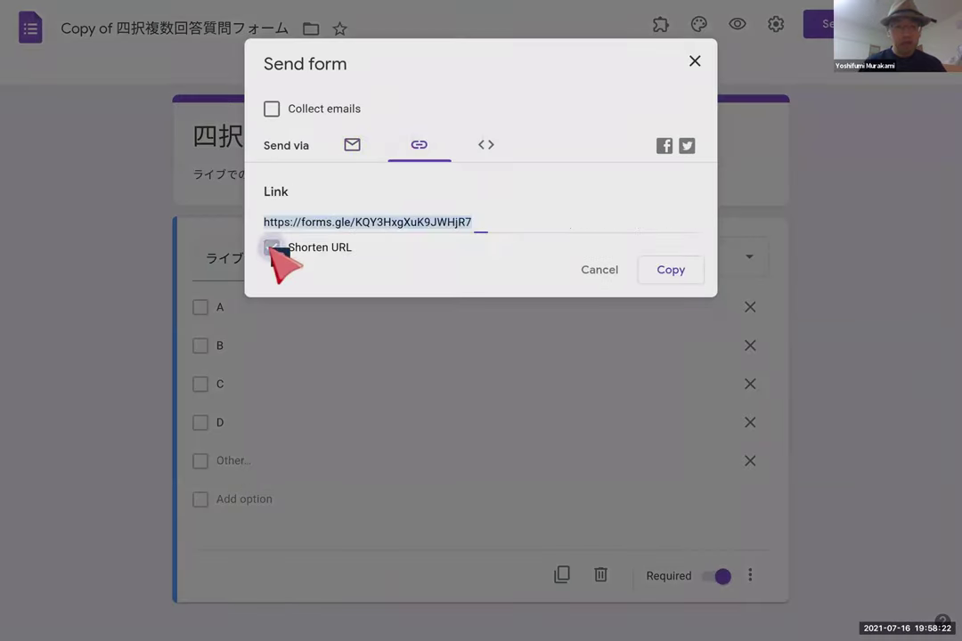
click(673, 271)
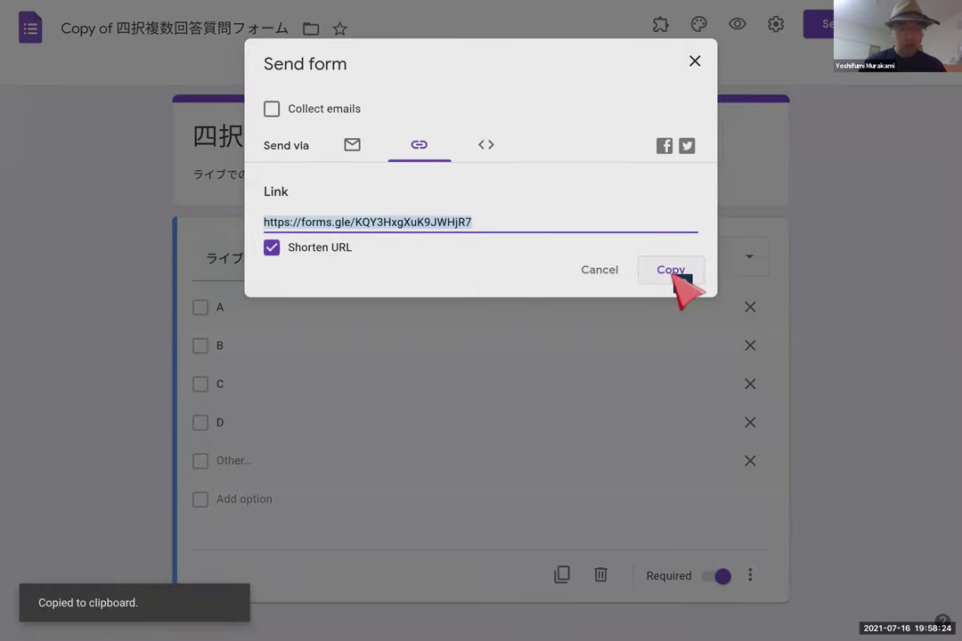
key(ctrl+t)
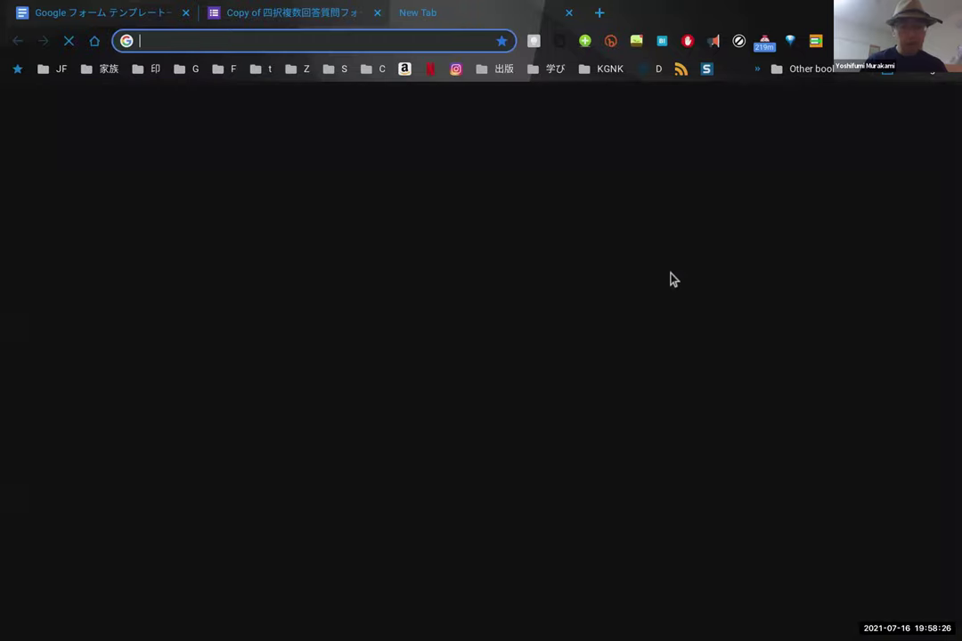
key(ctrl+v)
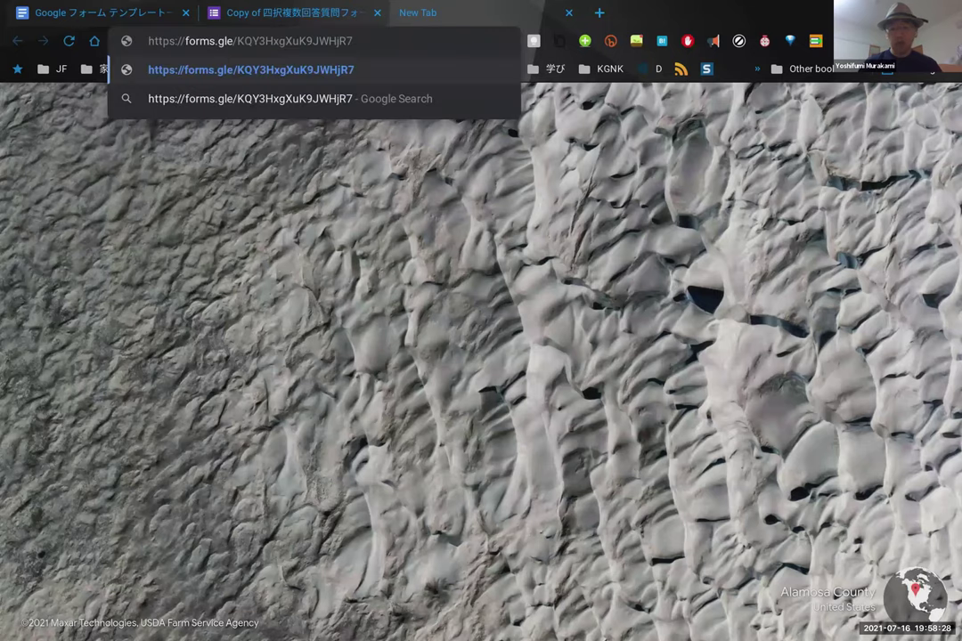
key(Return)
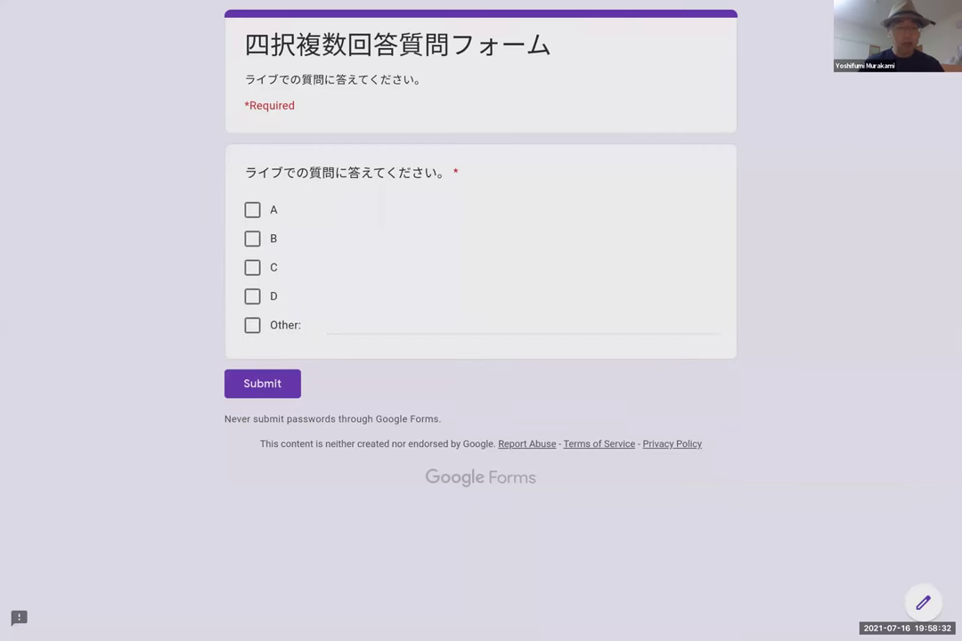
Step: Submit a test response to the 四択複数回答質問フォーム with A, B, C and D all selected
click(251, 239)
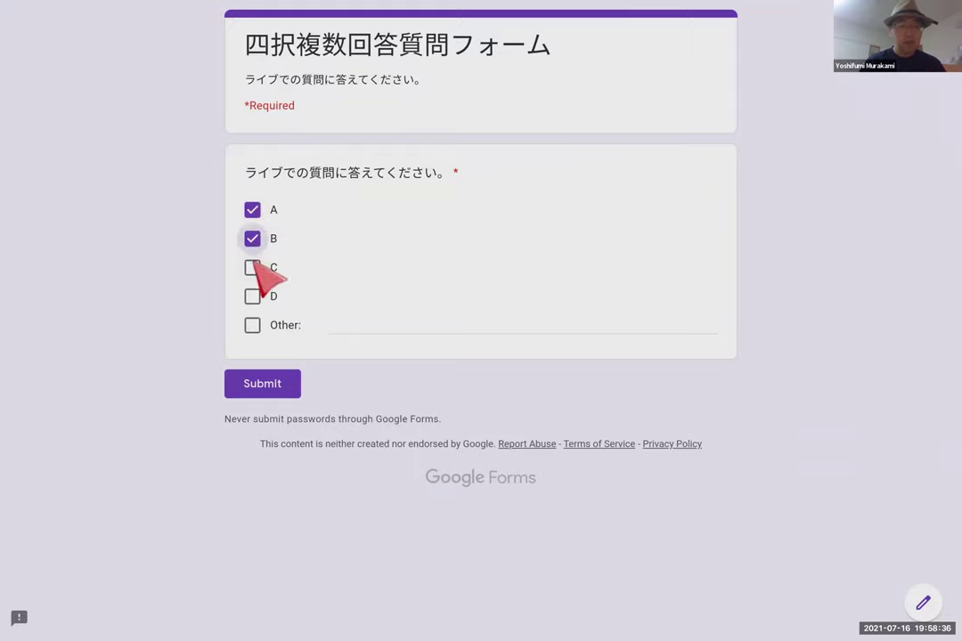
click(252, 267)
click(252, 295)
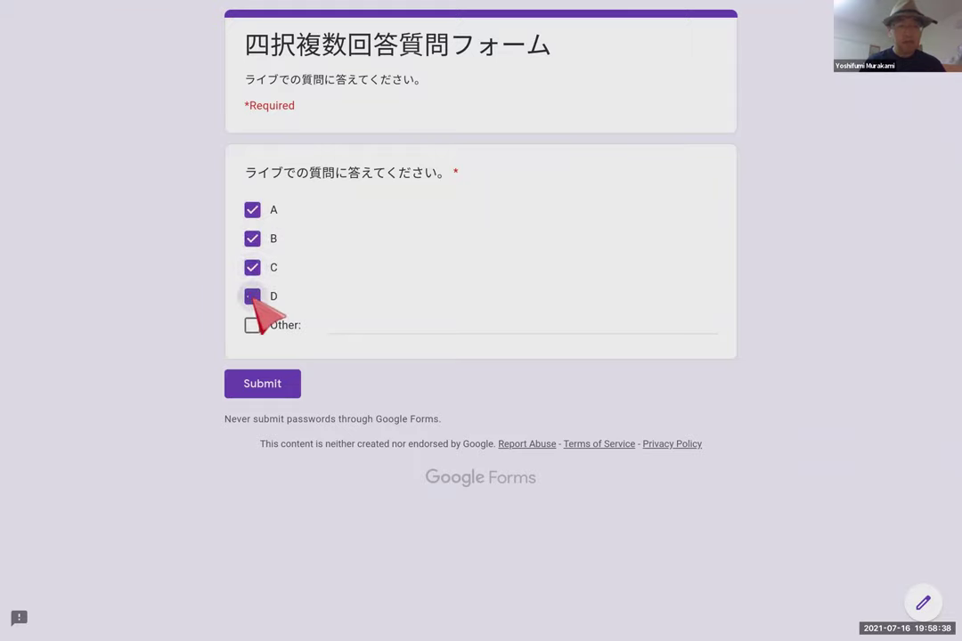
click(275, 381)
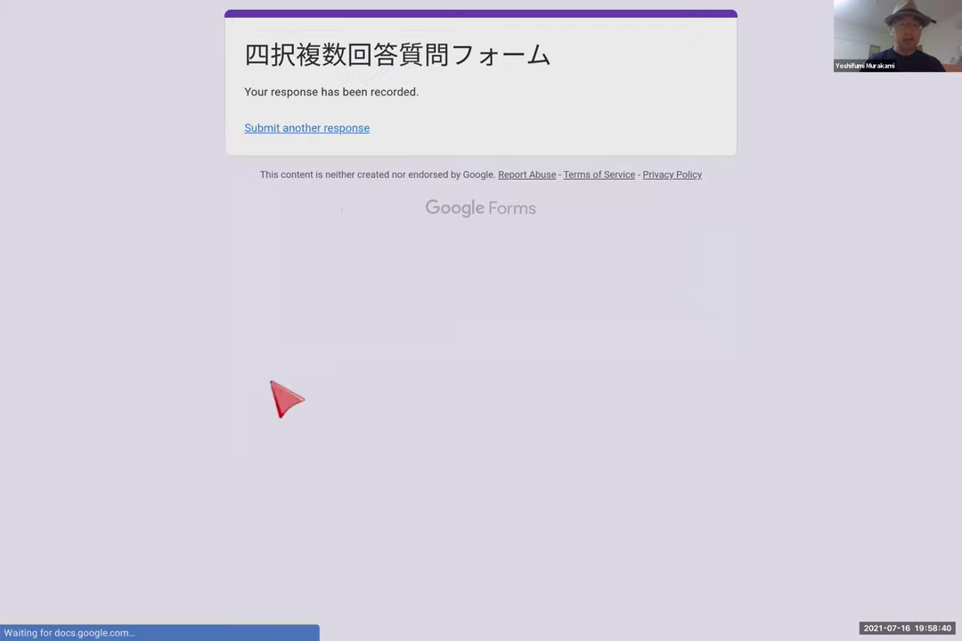
Step: Submit two more test responses to the 四択複数回答質問フォーム, one with B and C selected and one with only C
click(314, 129)
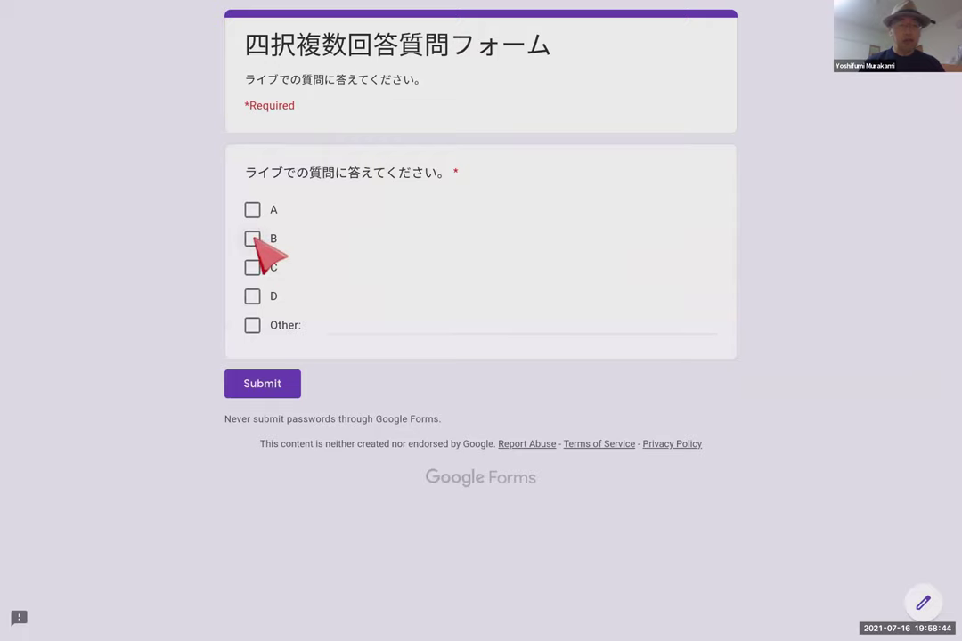
click(253, 238)
click(254, 267)
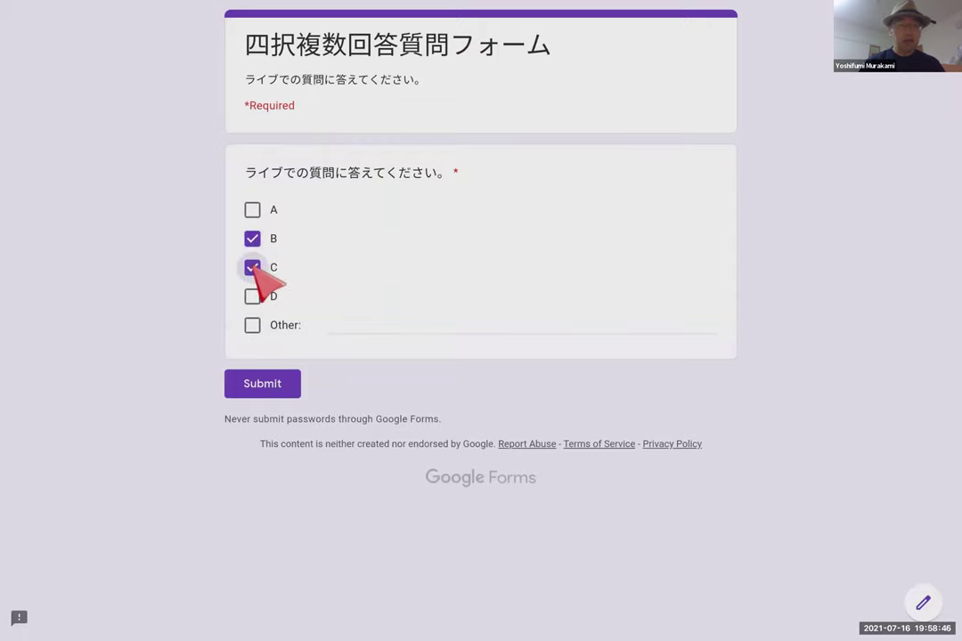
click(265, 392)
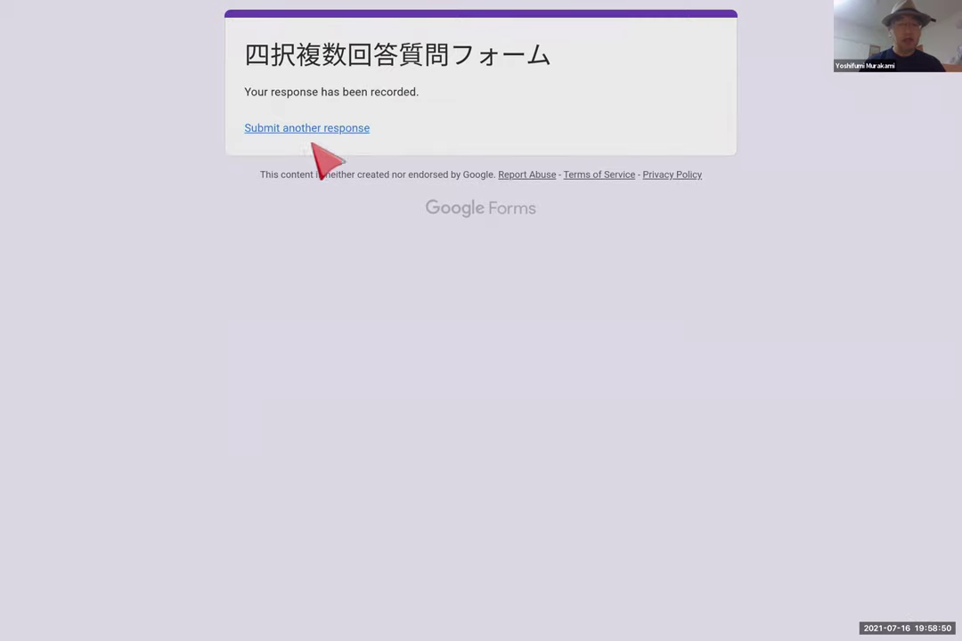
click(313, 129)
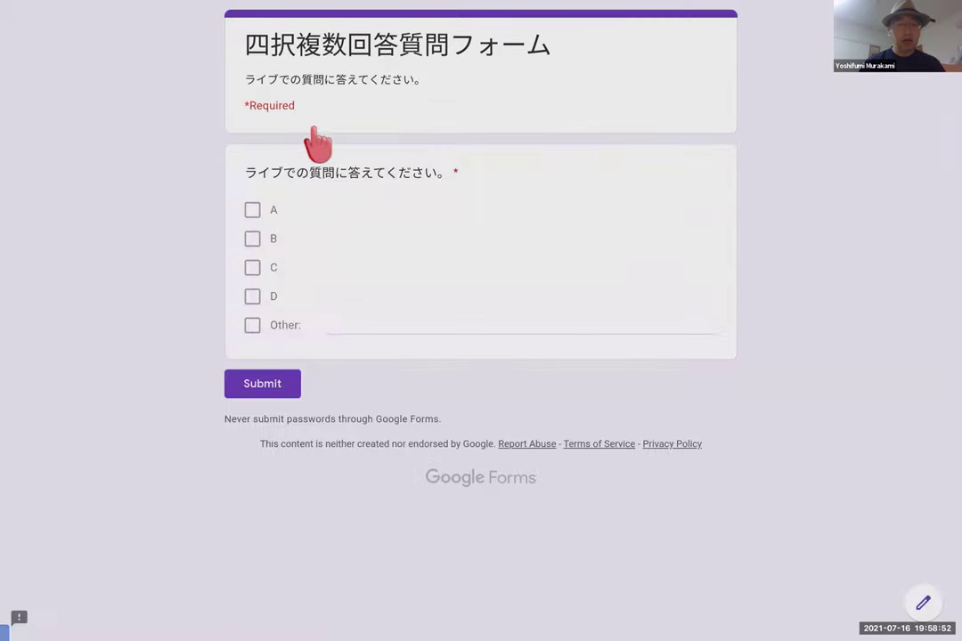
click(253, 267)
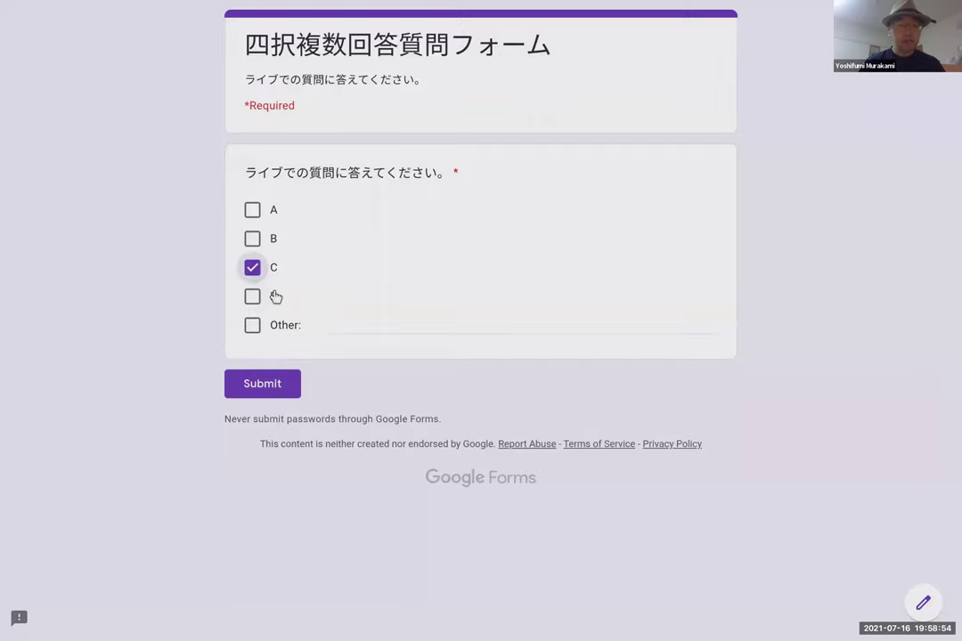
click(270, 383)
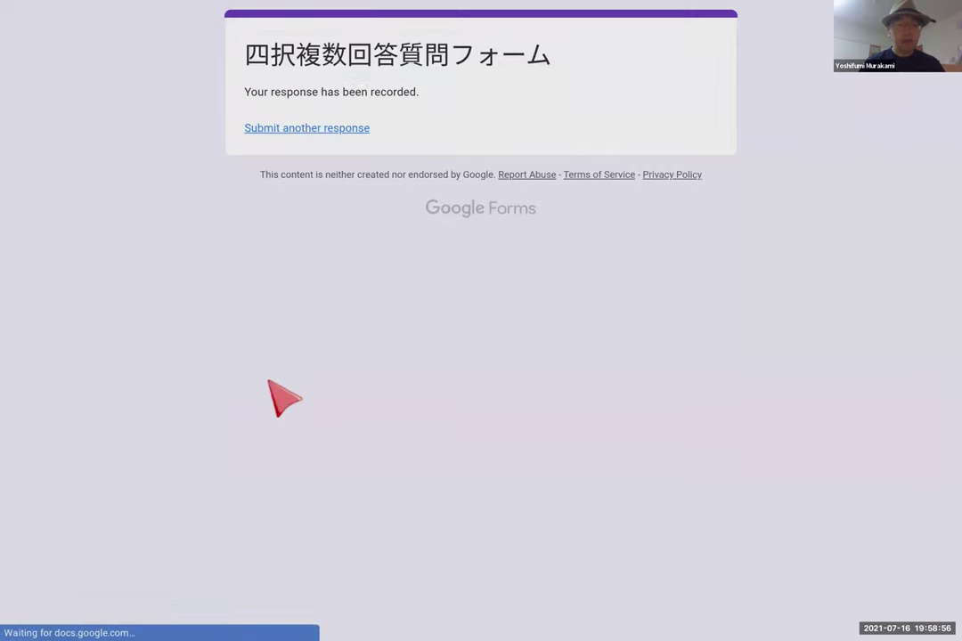
Step: Go from a blank 四択複数回答質問フォーム response page to its editor and examine the bars for each option in the response summary
click(324, 129)
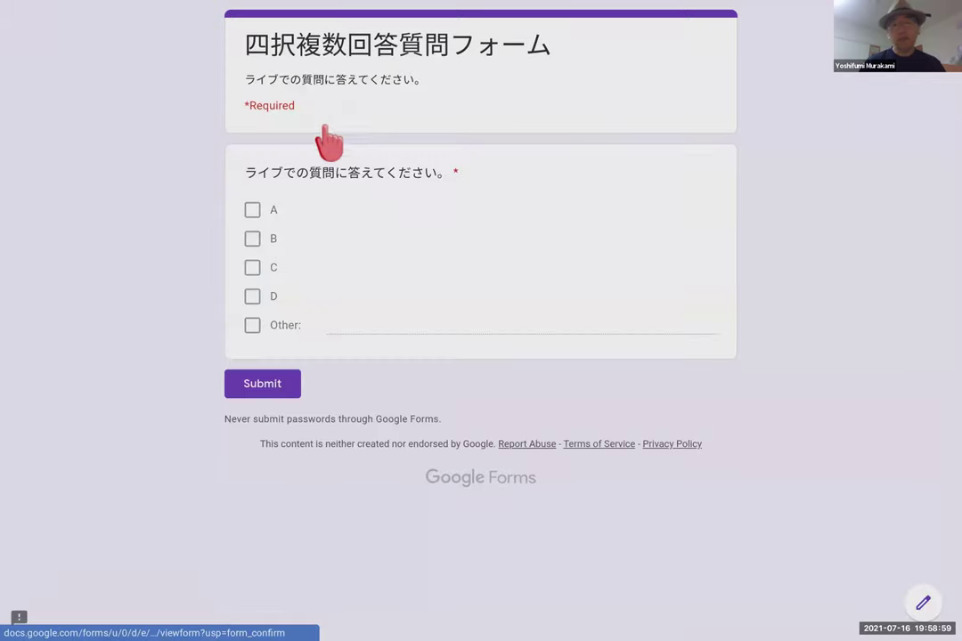
click(924, 604)
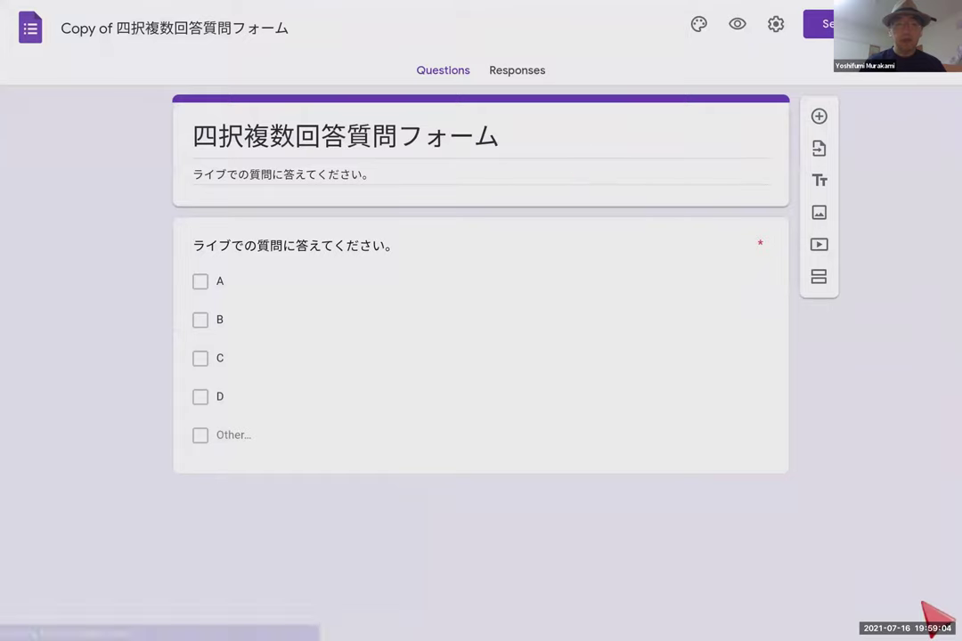
click(508, 71)
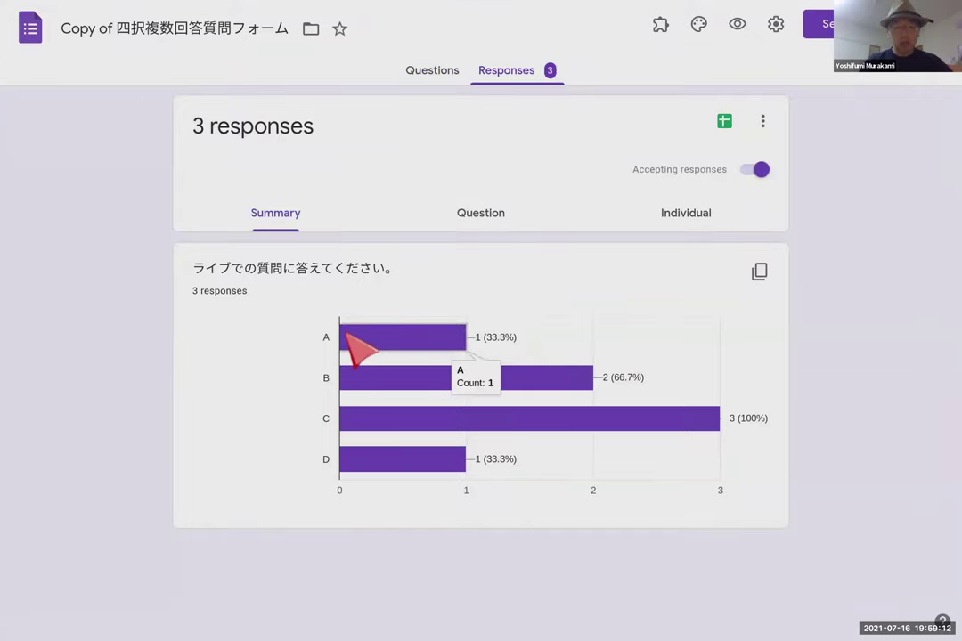
mouse_move(352, 381)
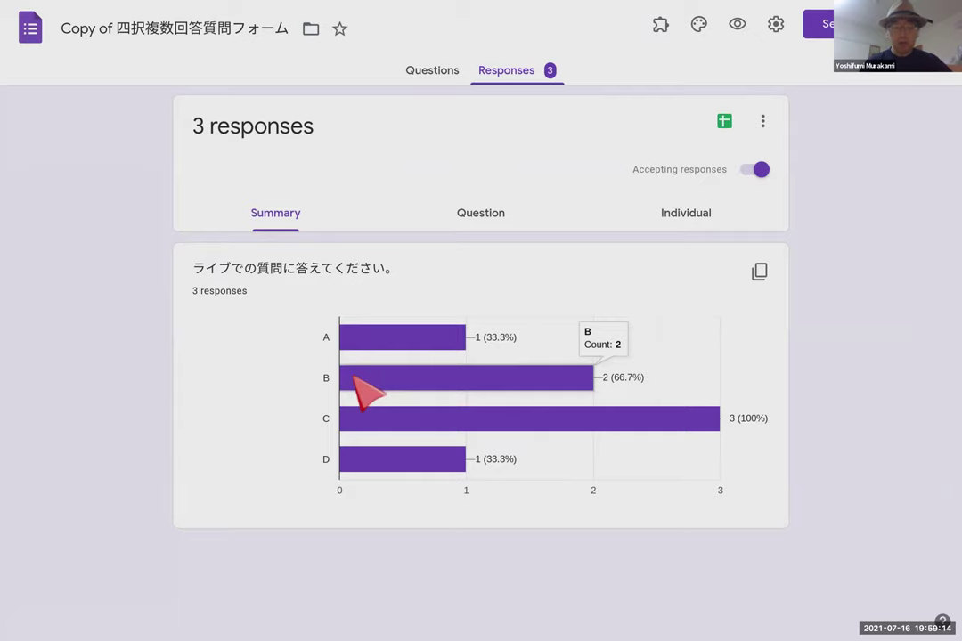
mouse_move(358, 427)
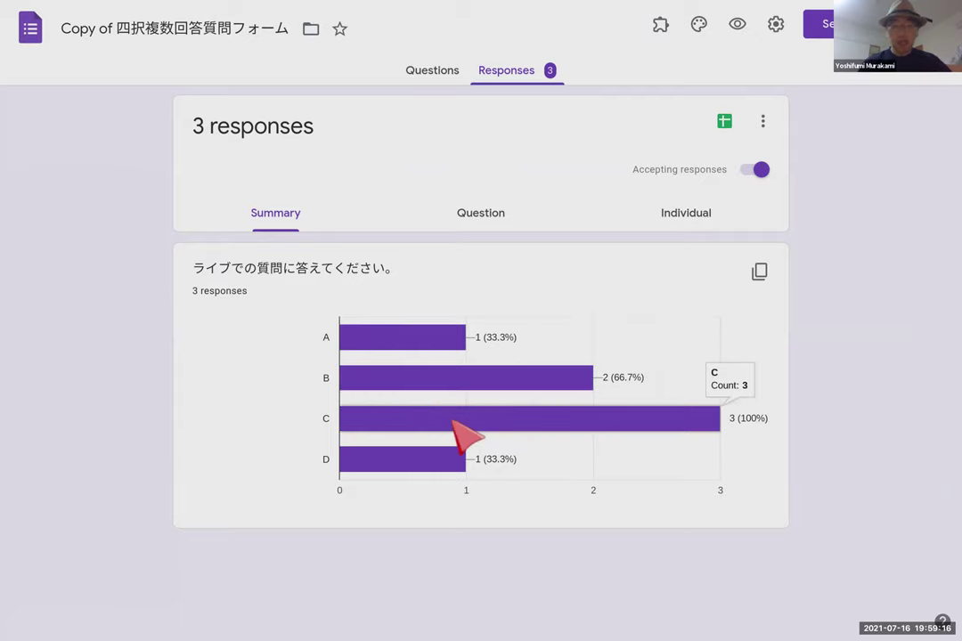
mouse_move(411, 465)
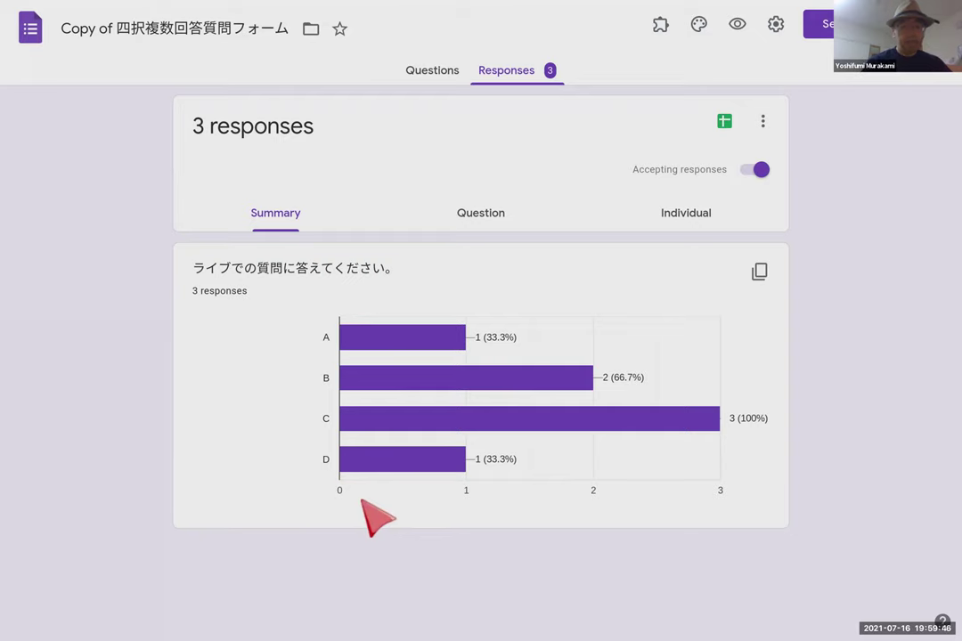
Step: Return to the template list and make a copy of the 5段階質問フォーム
key(alt+Tab)
key(ctrl+Tab)
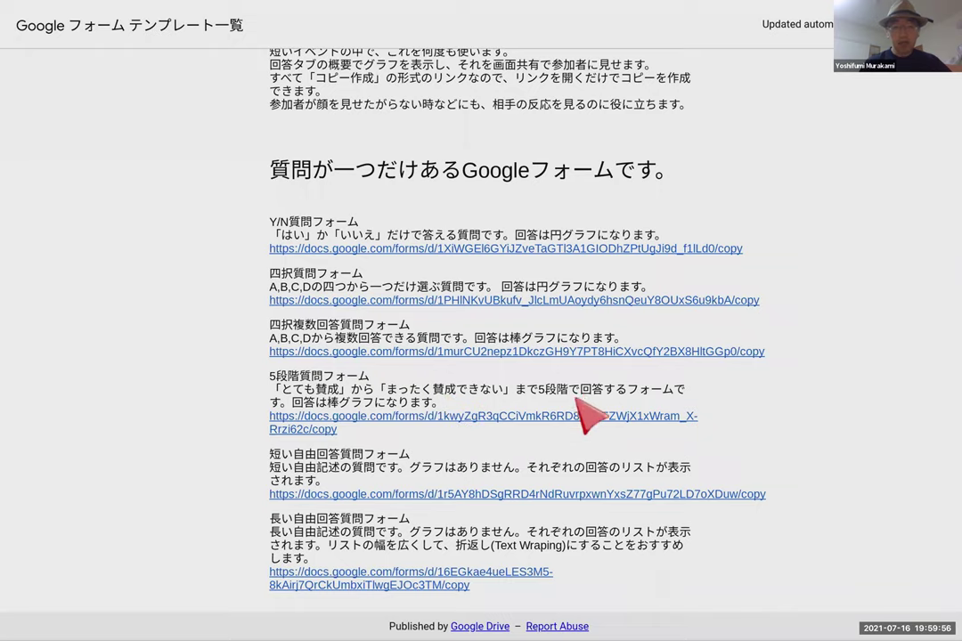
click(379, 417)
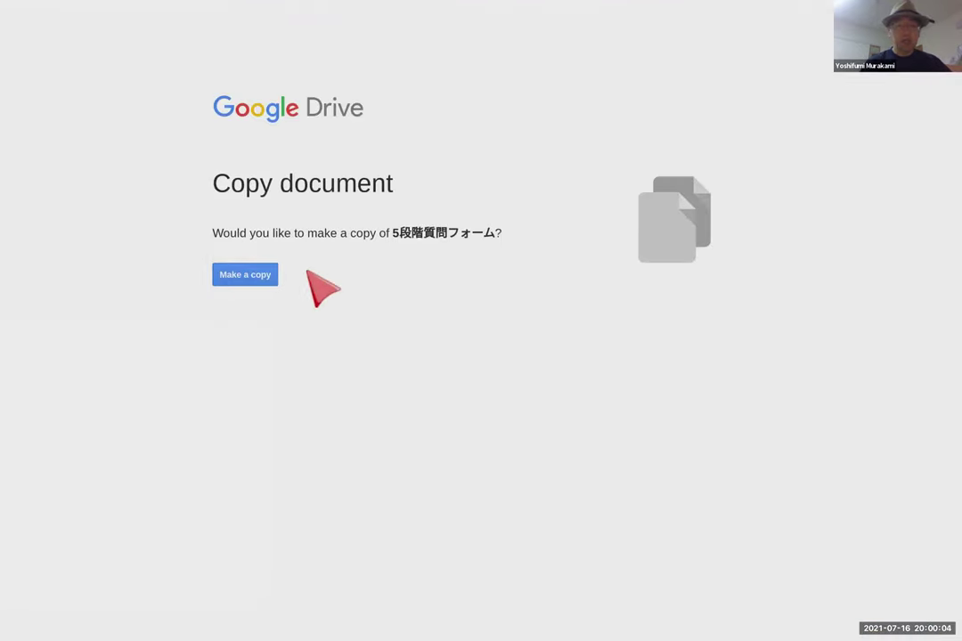
click(253, 276)
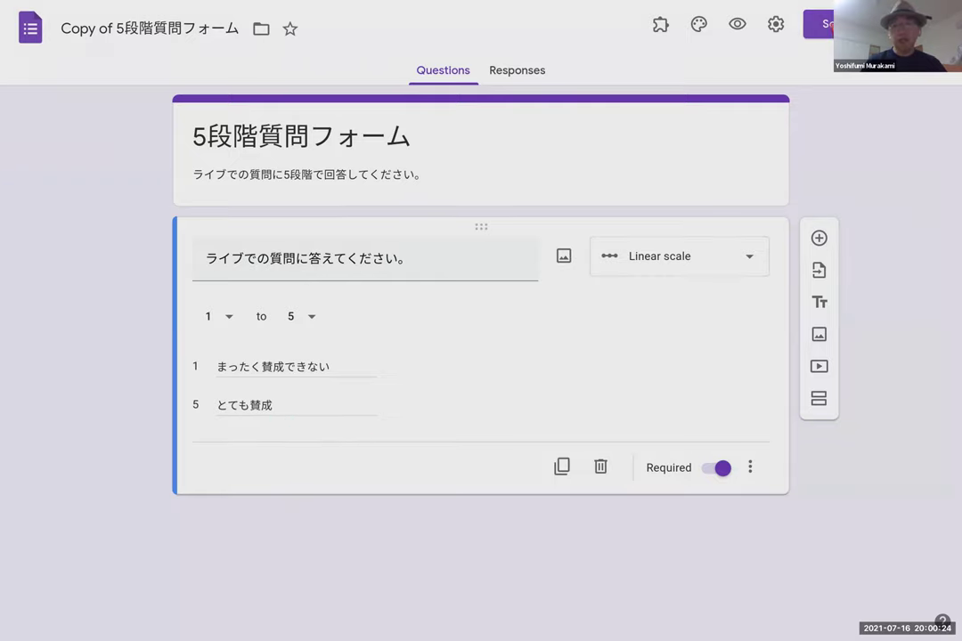
Step: Copy the shortened link of the 5段階質問フォーム and open it in a new browser tab
click(824, 24)
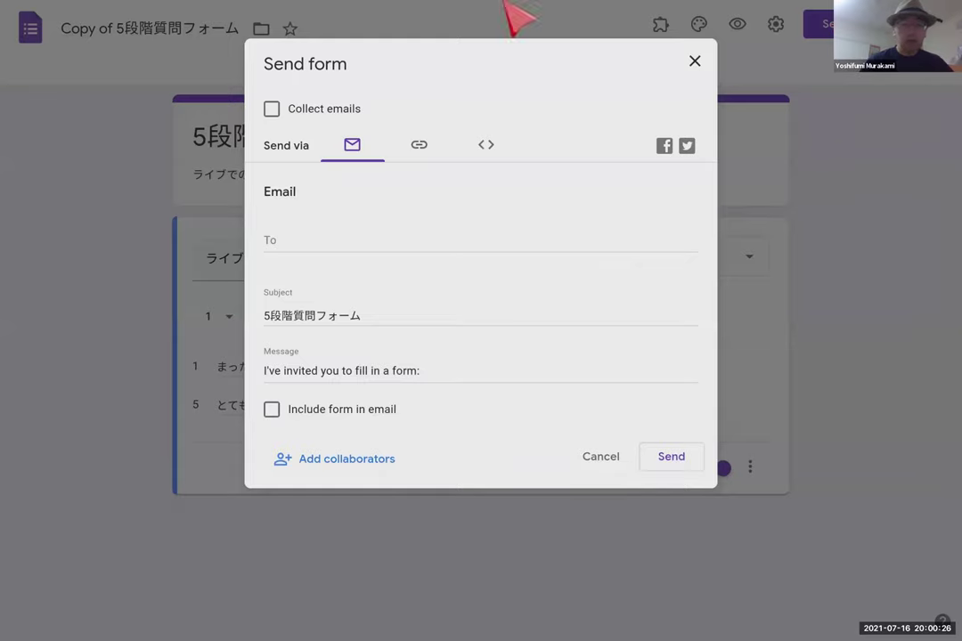
click(419, 144)
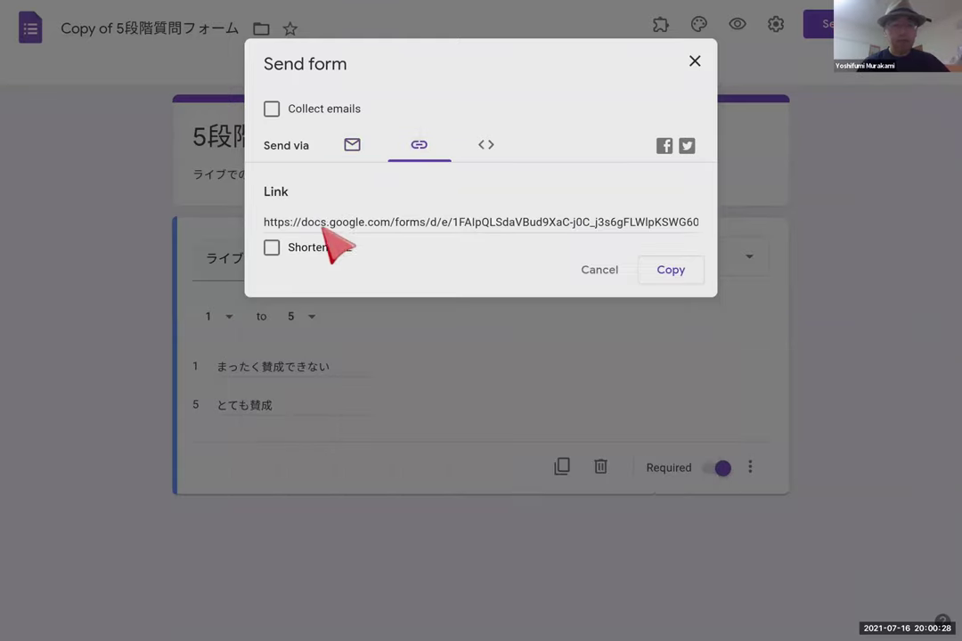
click(271, 248)
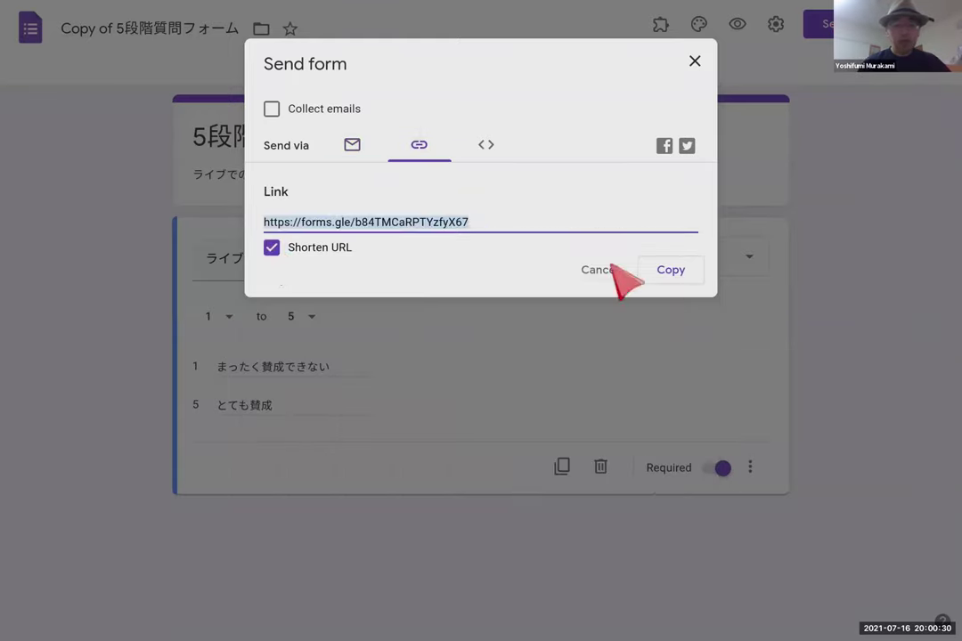
click(682, 267)
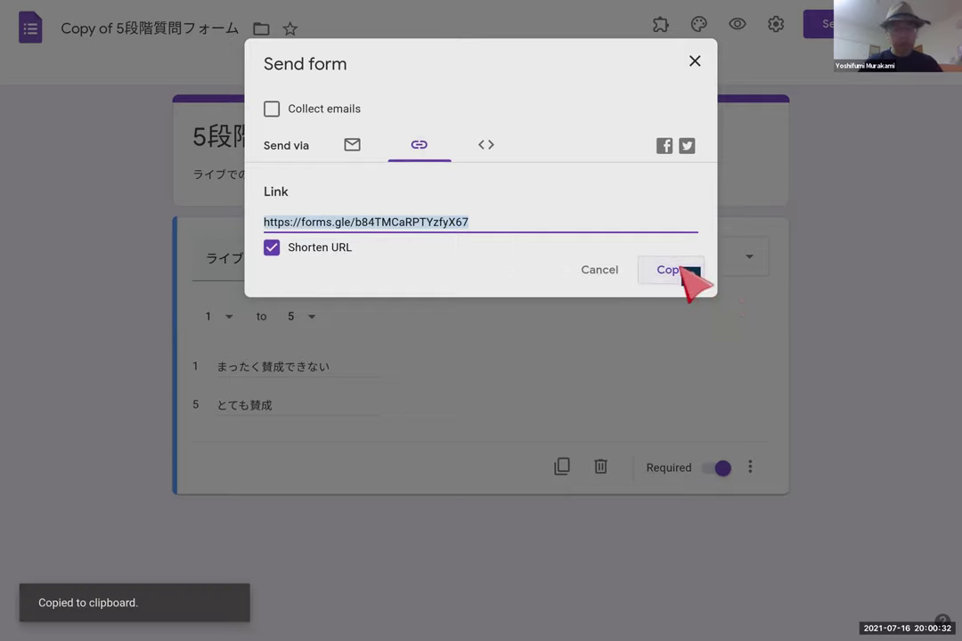
key(ctrl+t)
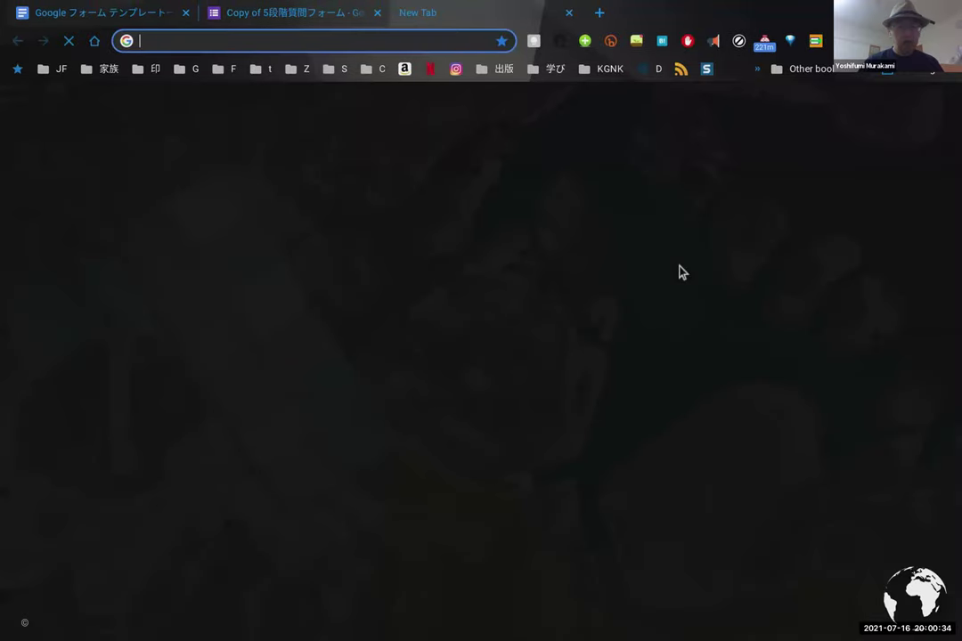
key(ctrl+v)
key(Return)
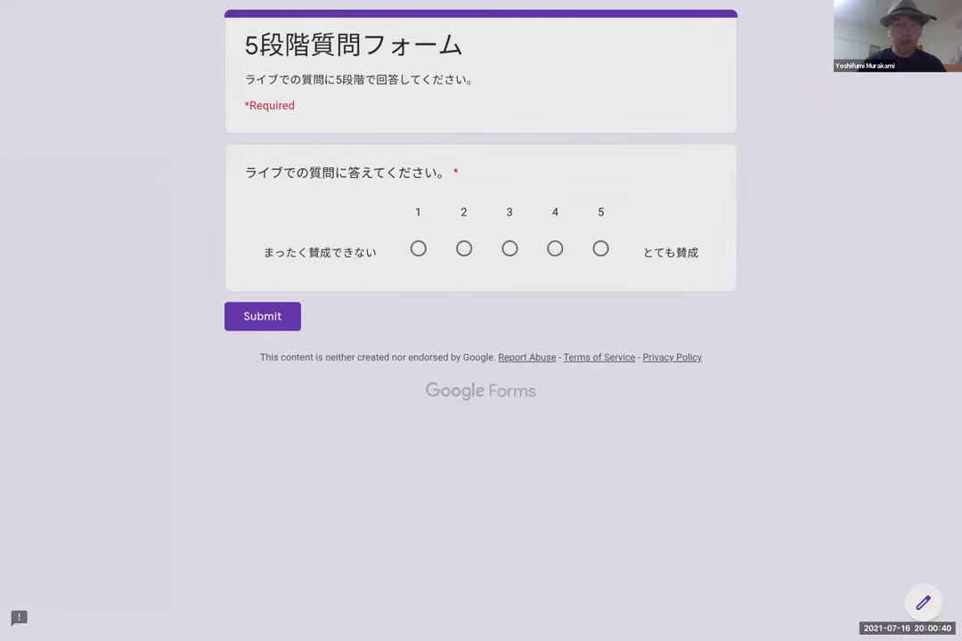
Step: Submit three test responses to the 5段階質問フォーム, one with rating 5 and two with rating 1
click(599, 248)
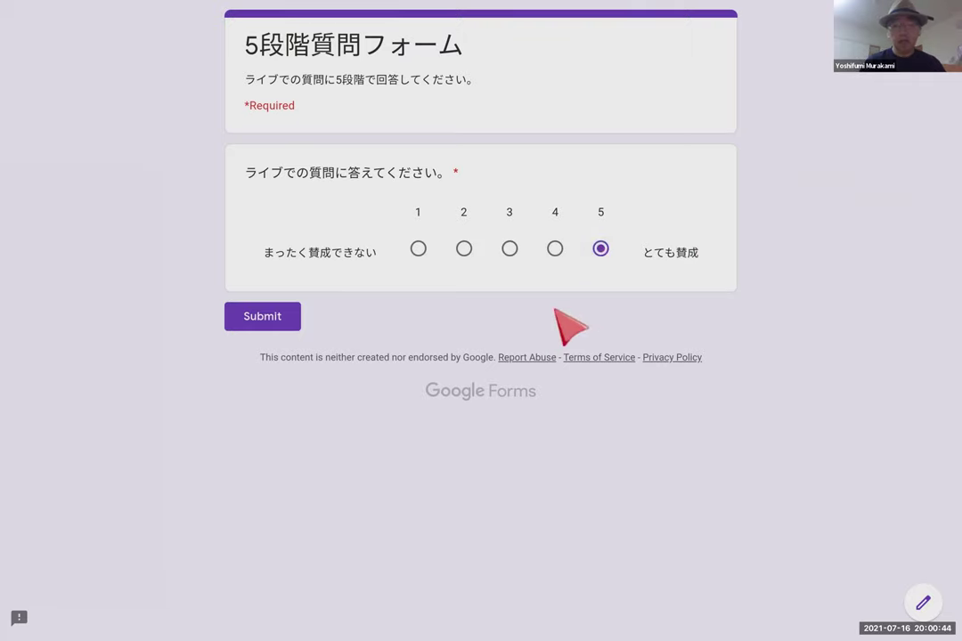
click(254, 322)
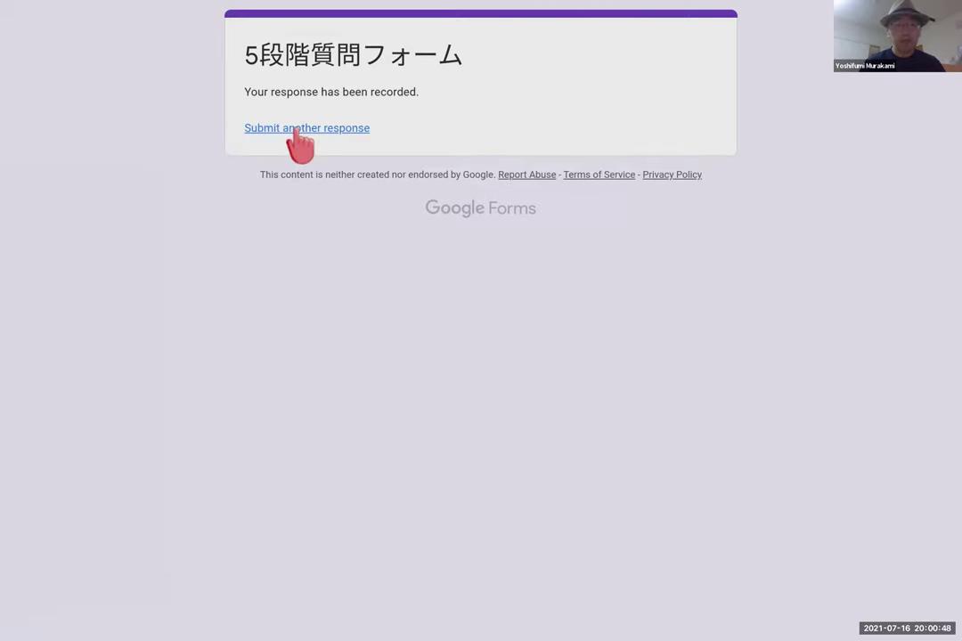
click(294, 130)
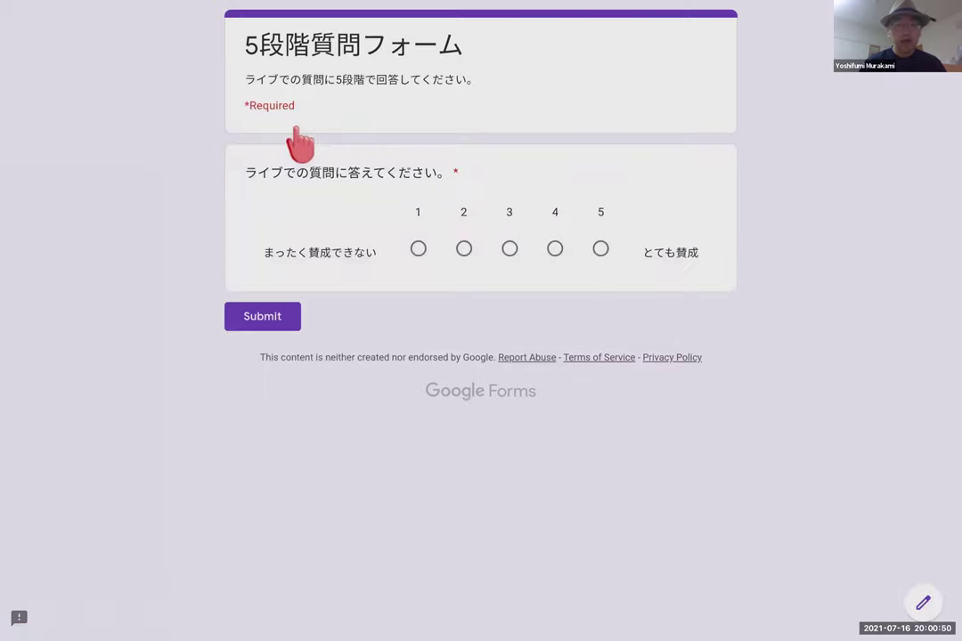
click(415, 249)
click(278, 316)
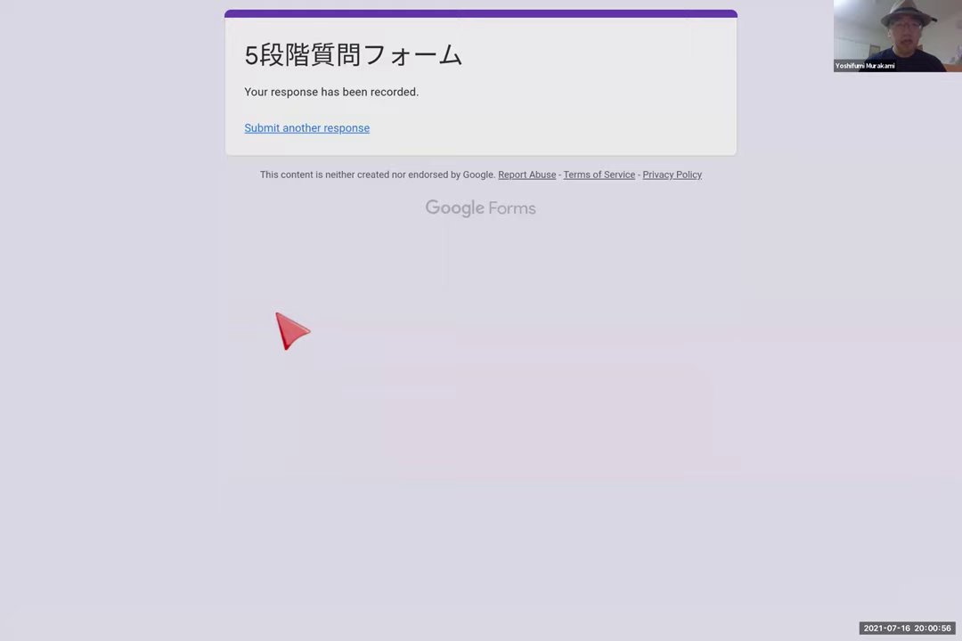
click(323, 134)
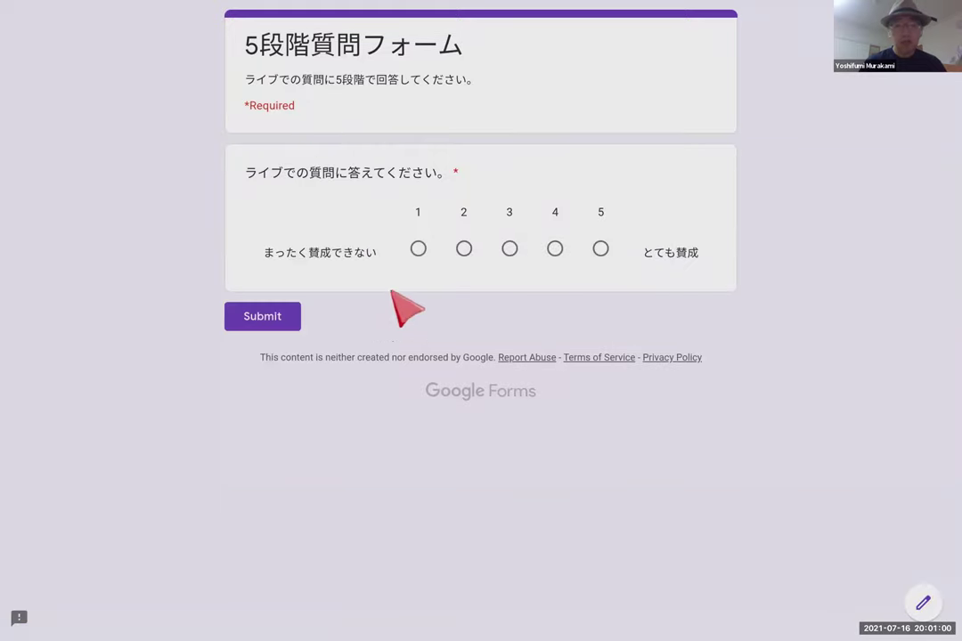
click(417, 250)
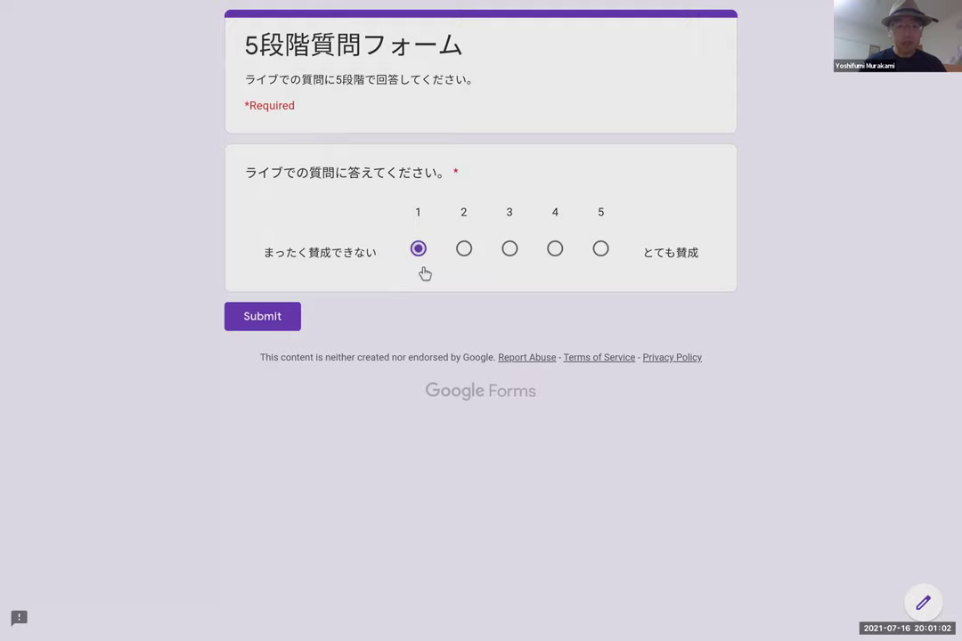
click(258, 316)
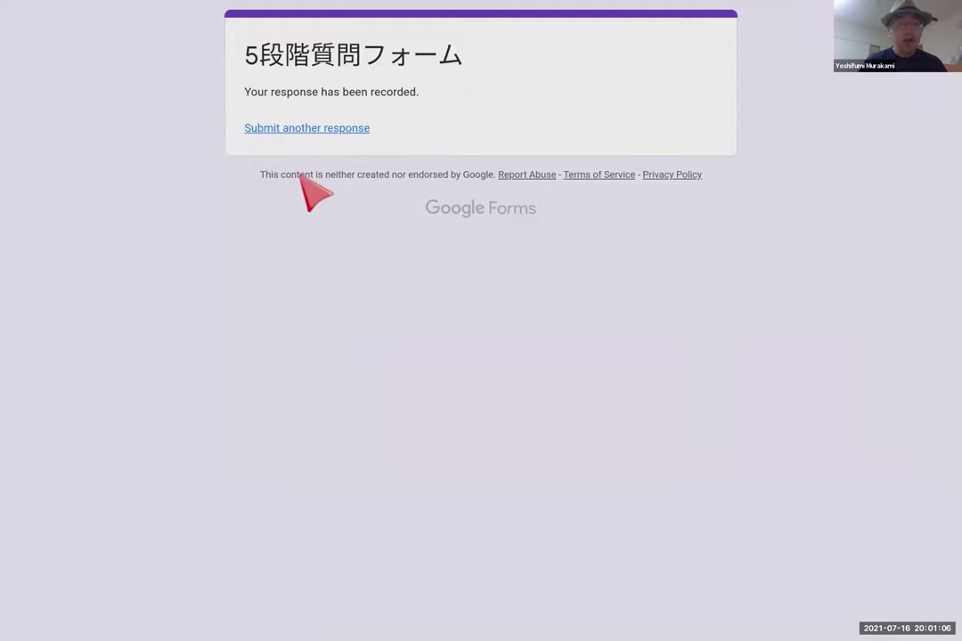
Step: Go from a blank 5段階質問フォーム response page to its editor and examine the bars for each rating in the response summary
click(323, 128)
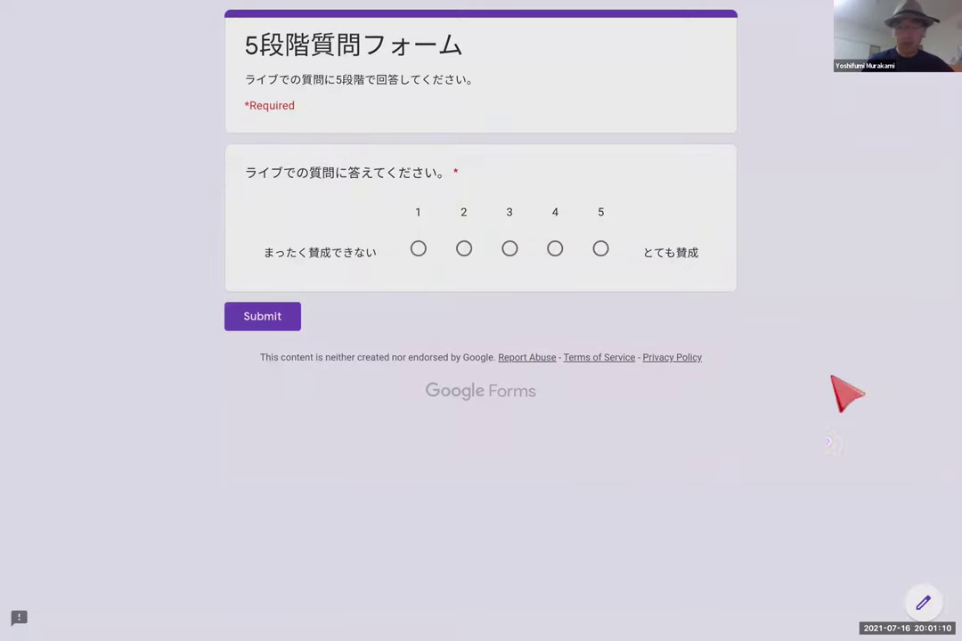
click(923, 605)
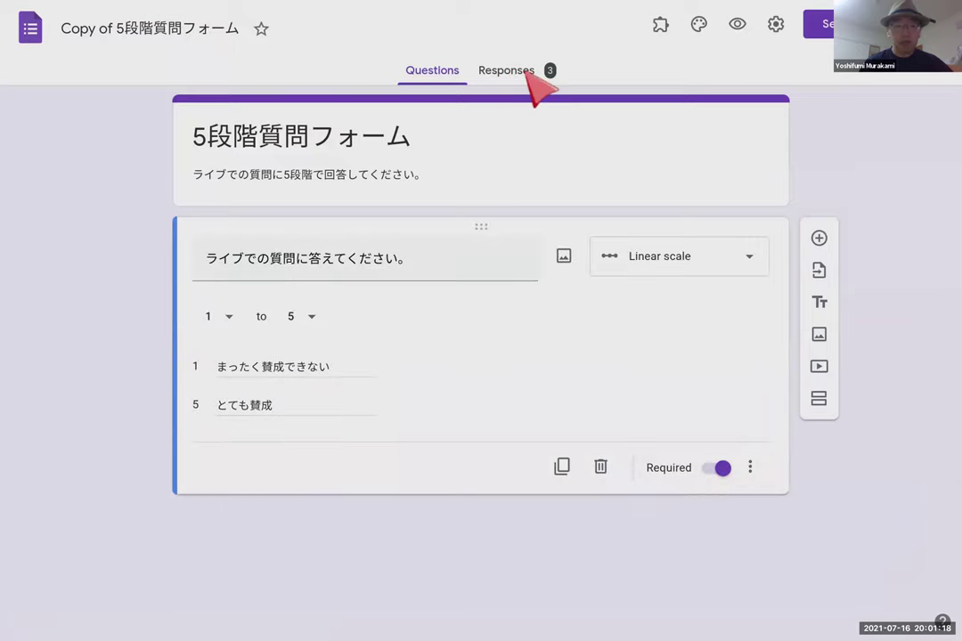
click(508, 71)
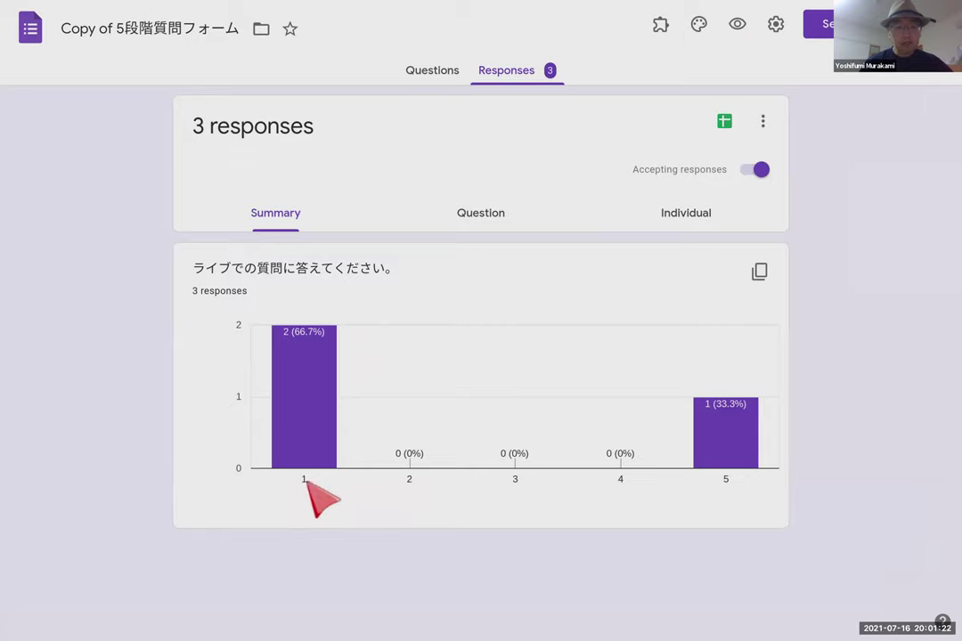
mouse_move(738, 438)
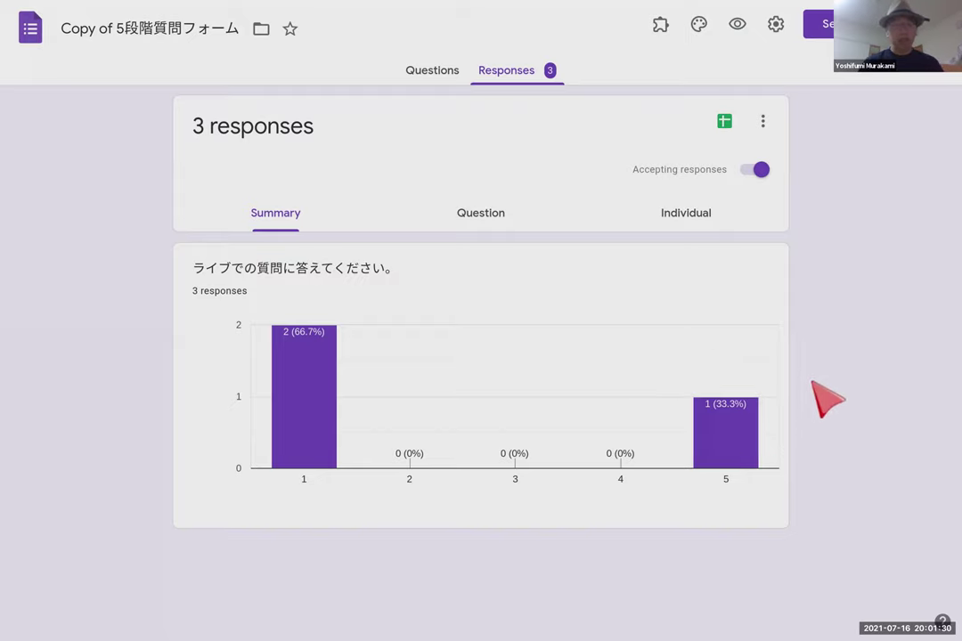
Step: Return to the template list, make a copy of the 短い自由回答質問フォーム and open its question for editing
key(alt+Tab)
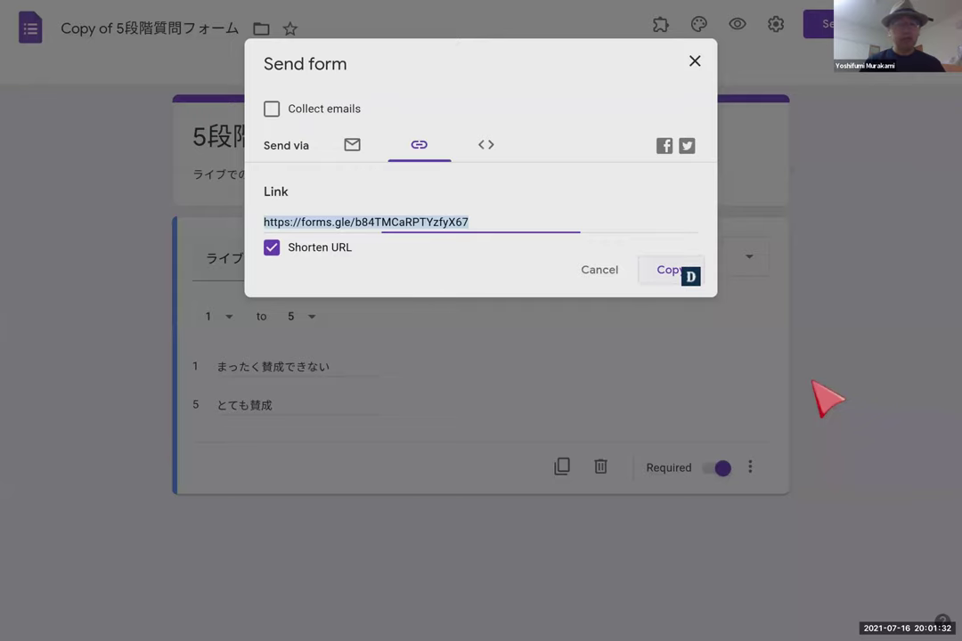
key(alt+Tab)
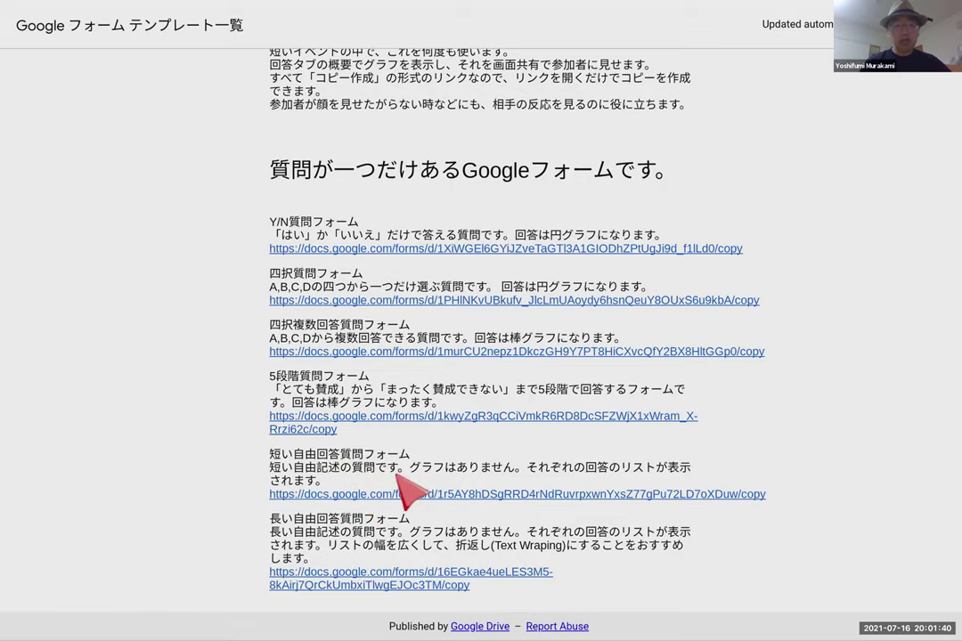
click(584, 495)
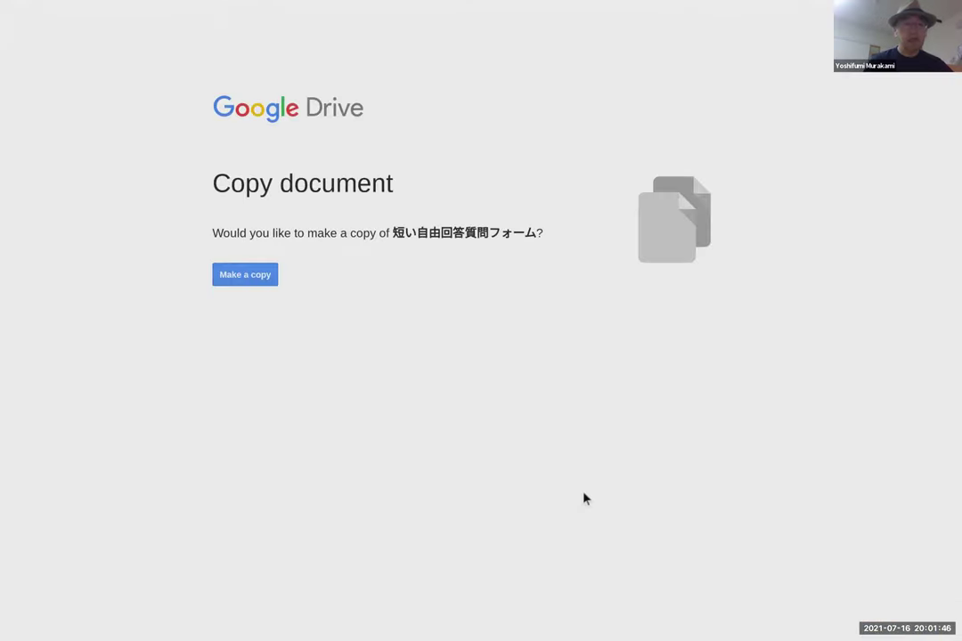
click(247, 276)
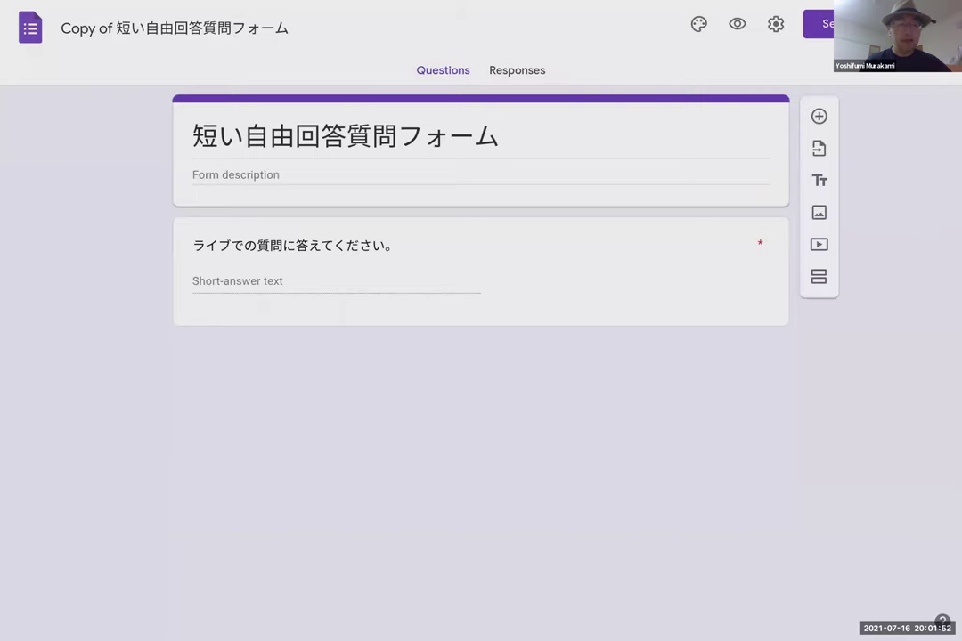
click(264, 243)
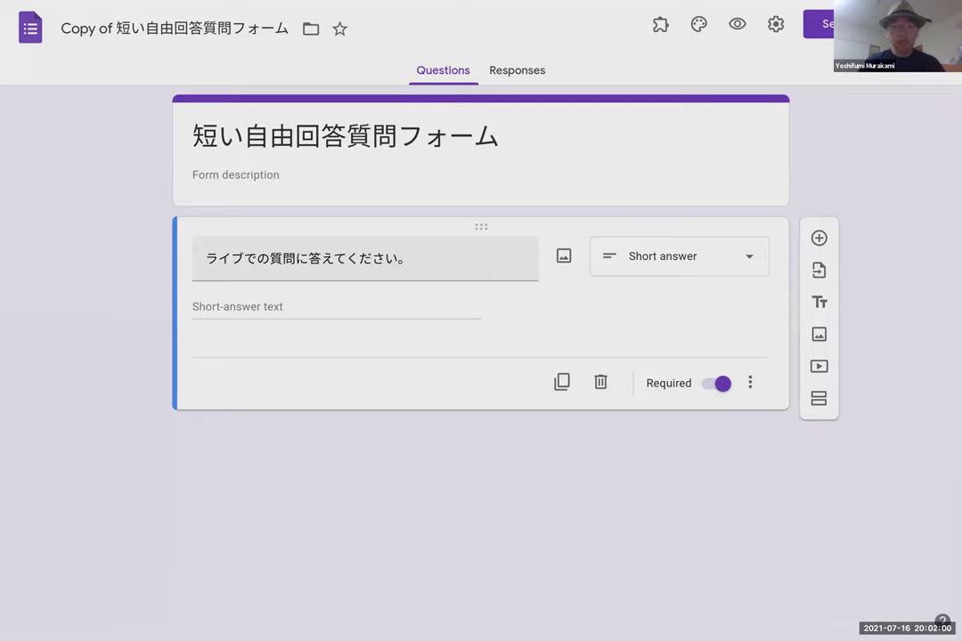
Step: Copy the shortened link of the 短い自由回答質問フォーム and open it in a new browser tab
click(819, 32)
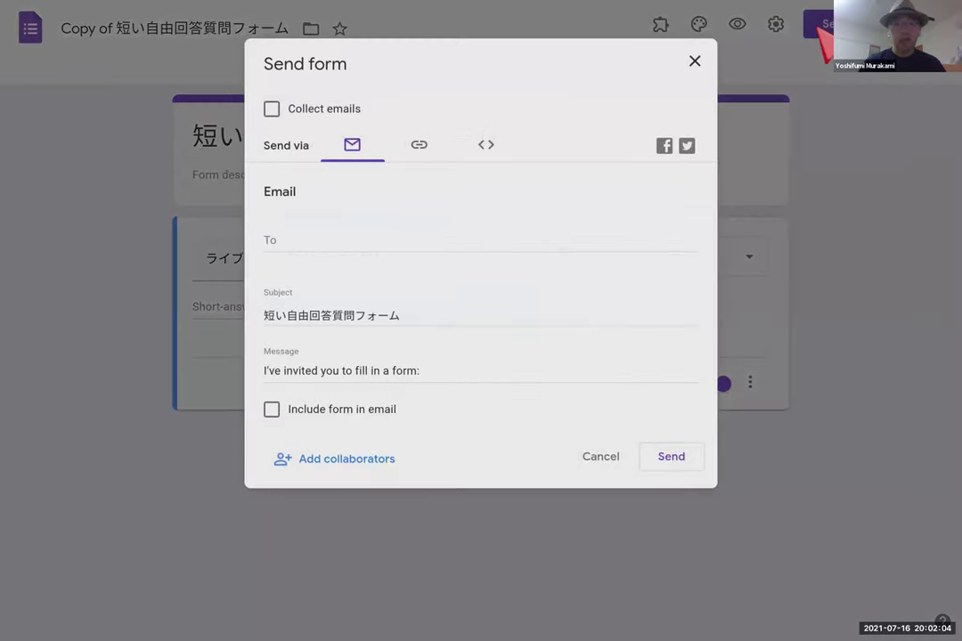
click(420, 142)
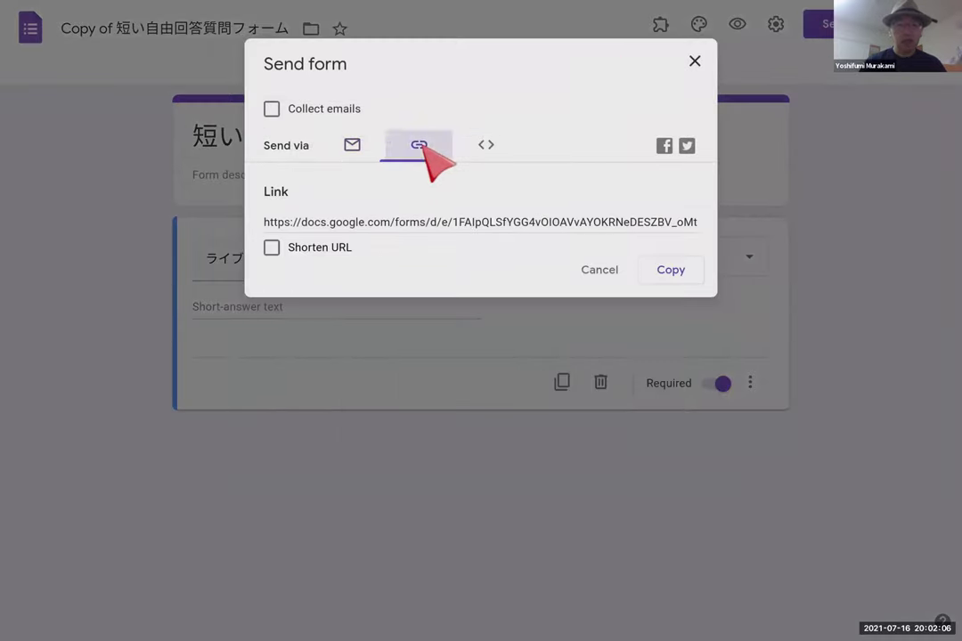
click(271, 247)
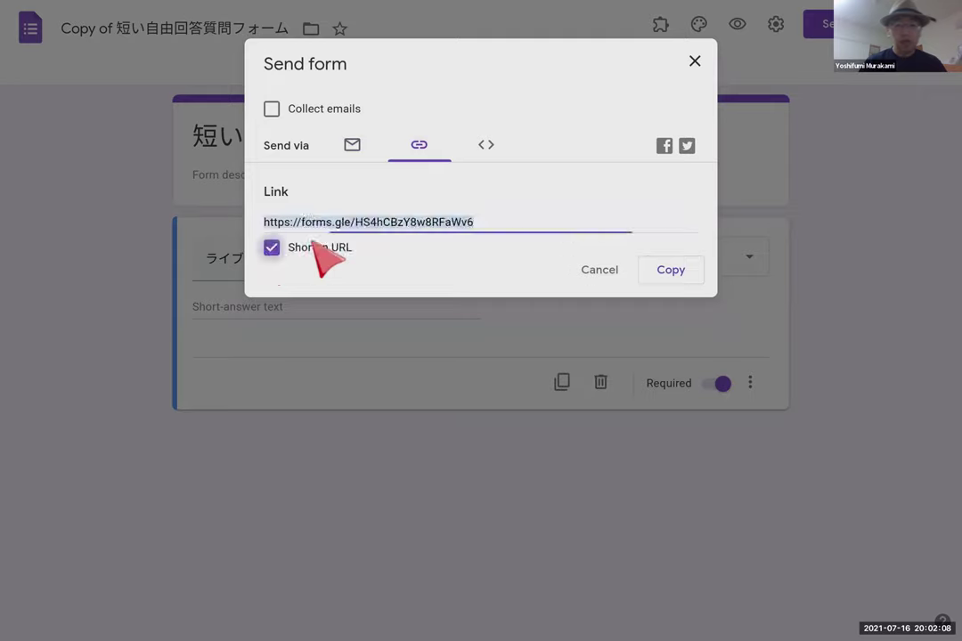
click(660, 274)
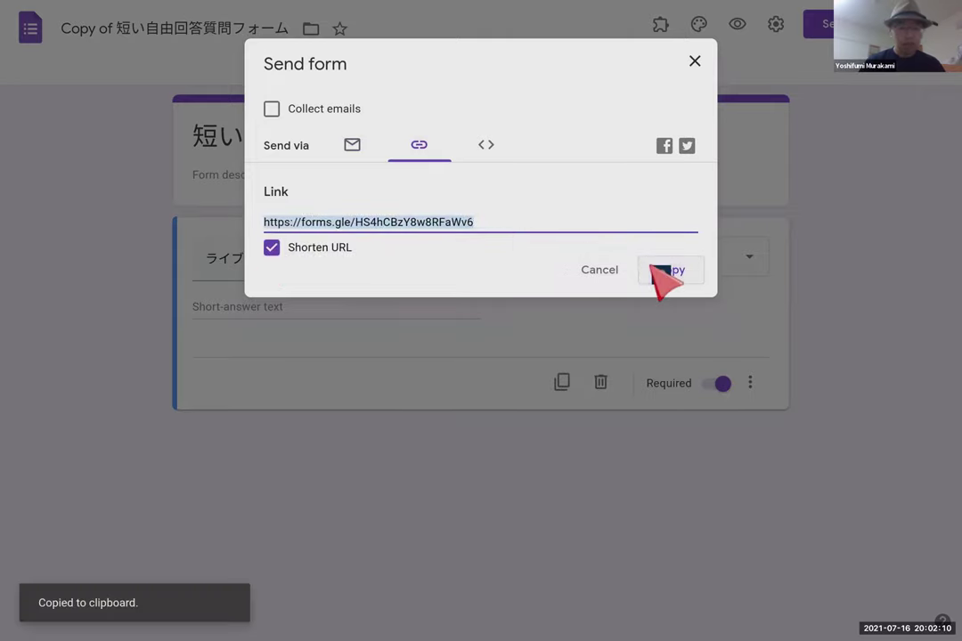
key(ctrl+t)
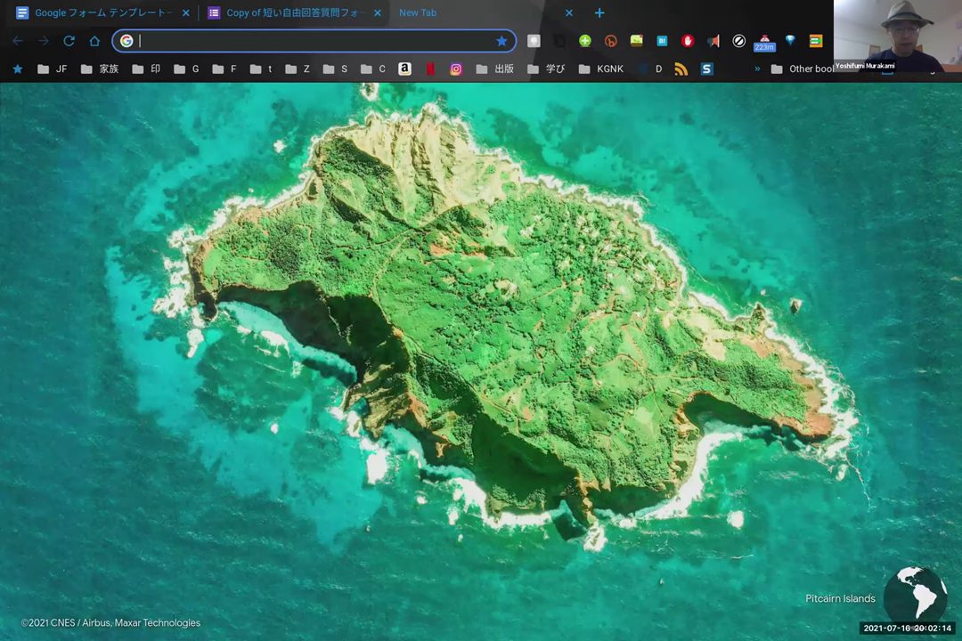
key(ctrl+v)
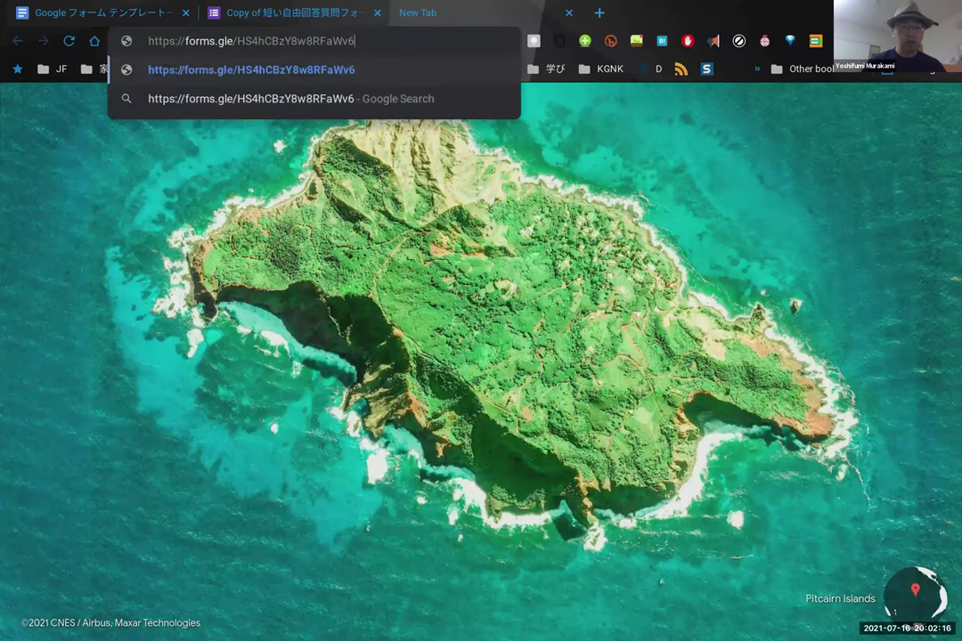
key(Return)
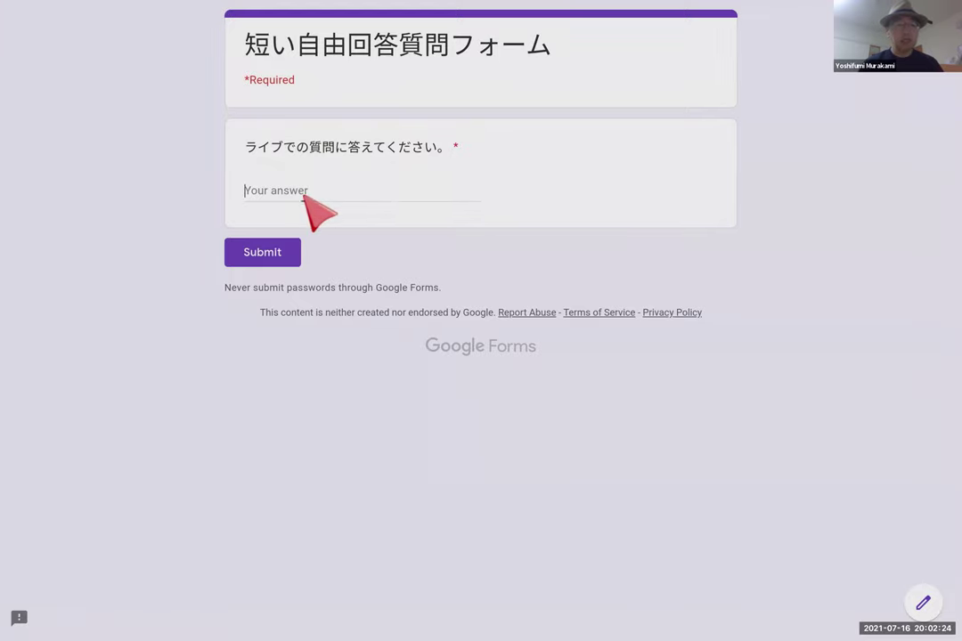
Step: Submit two test responses to the 短い自由回答質問フォーム, answering オムライス and カレーライス
text(om)
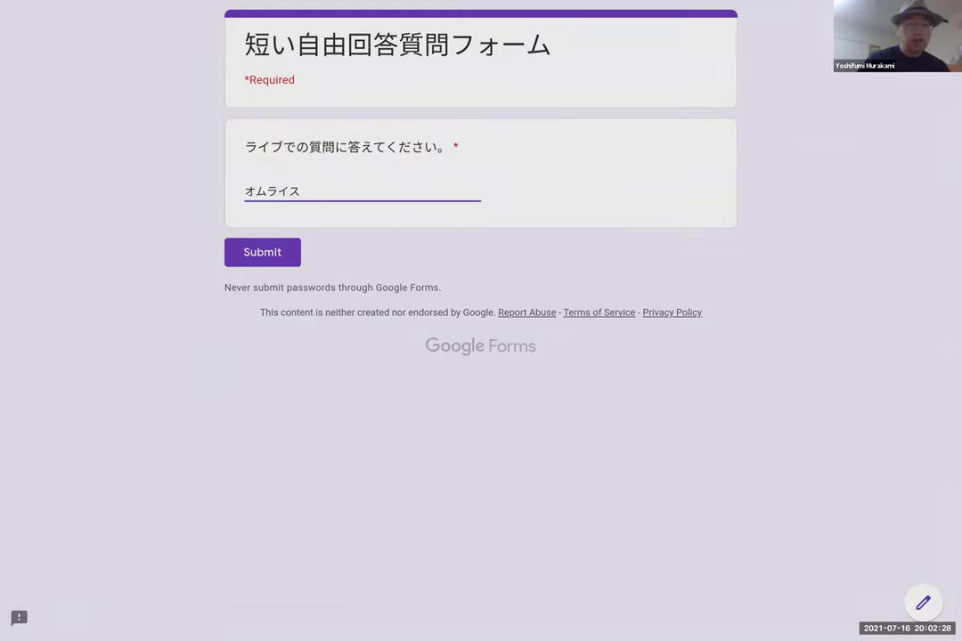
text(uraisu)
click(254, 255)
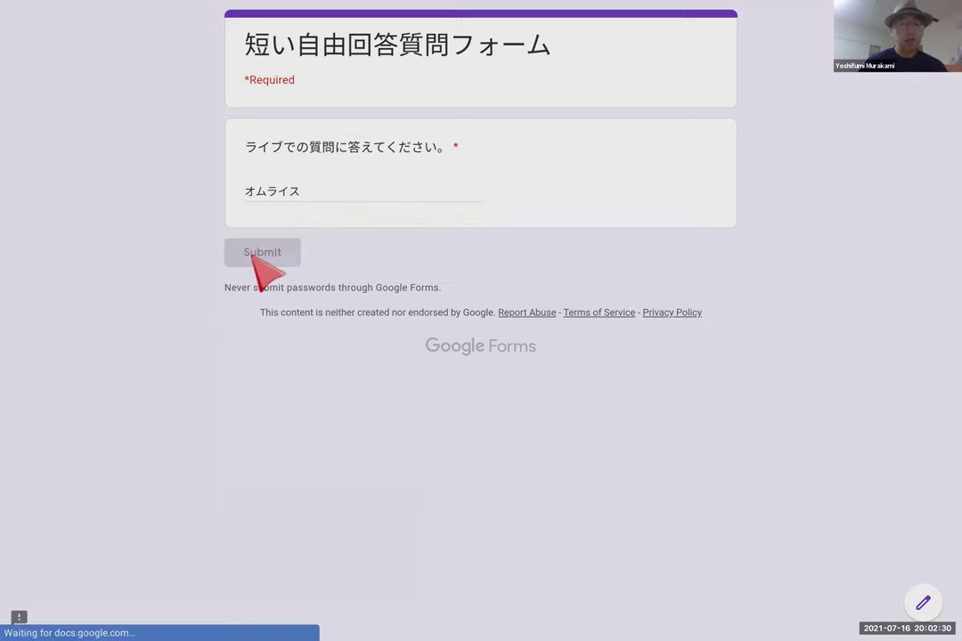
click(292, 130)
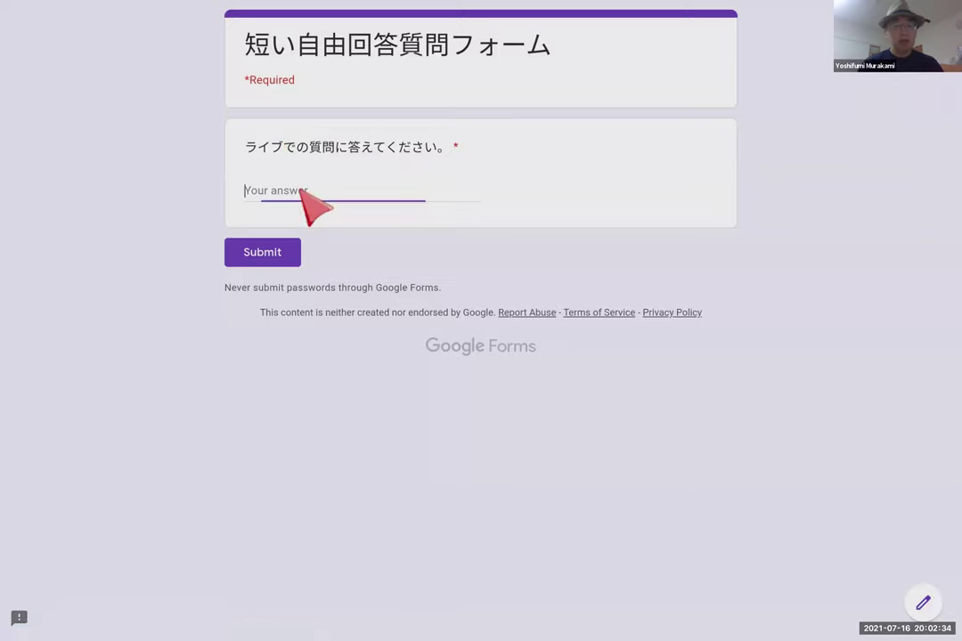
text(かれ)
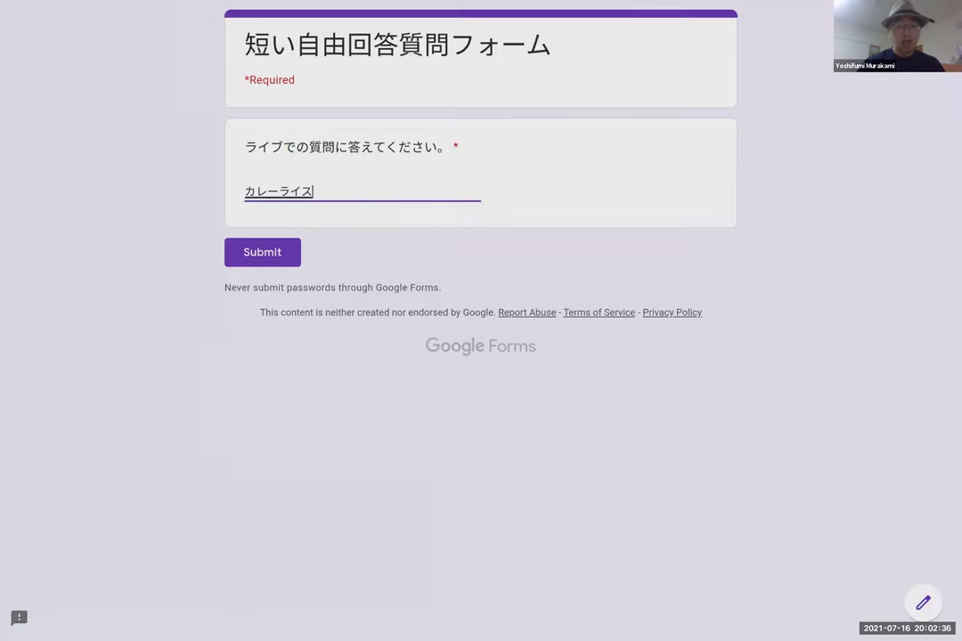
click(273, 251)
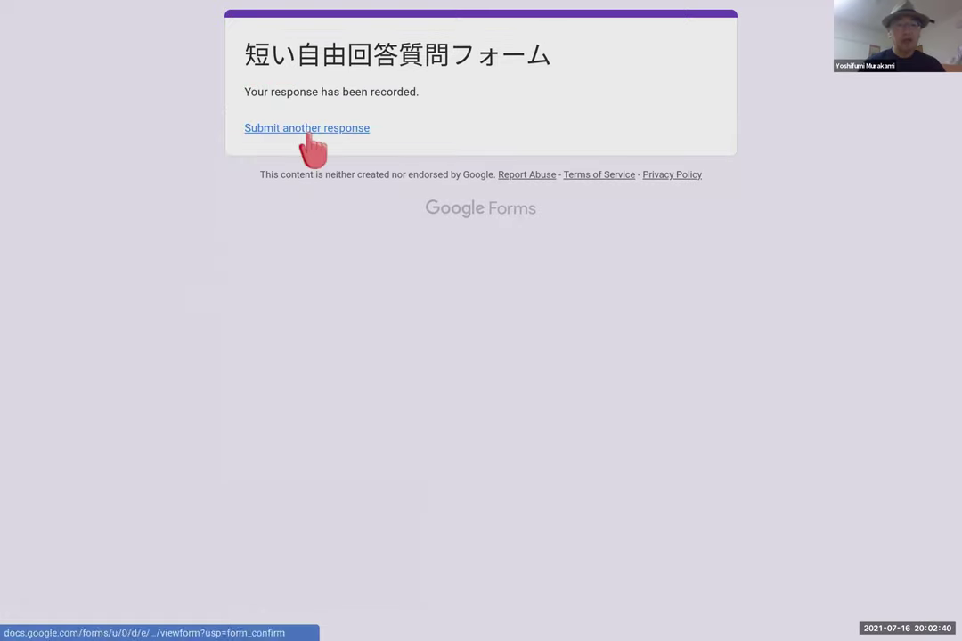
Step: Submit two more test responses to the 短い自由回答質問フォーム, answering 牛丼 and サーグパニール
click(307, 131)
click(298, 198)
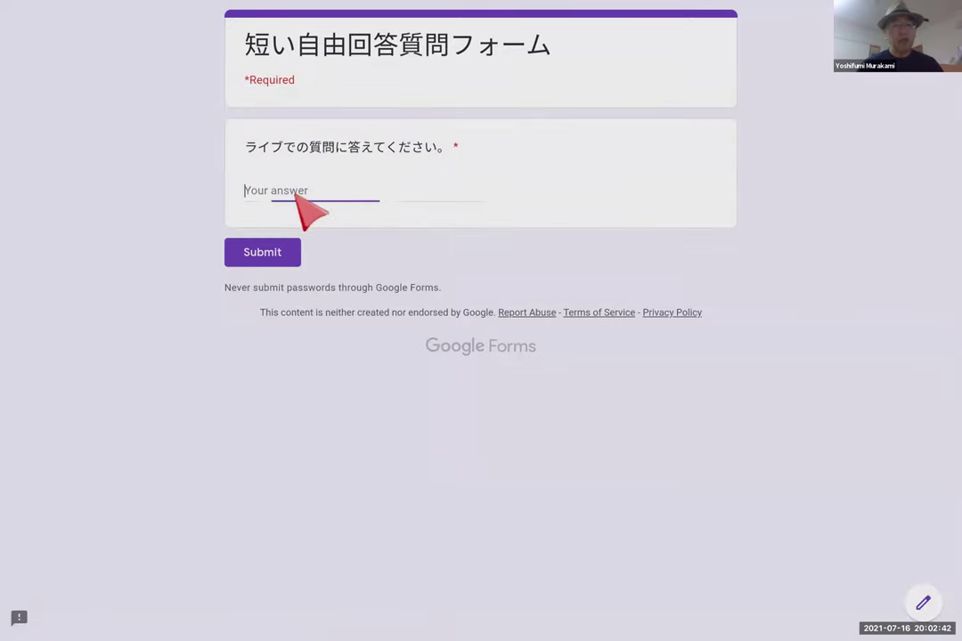
text(gyud)
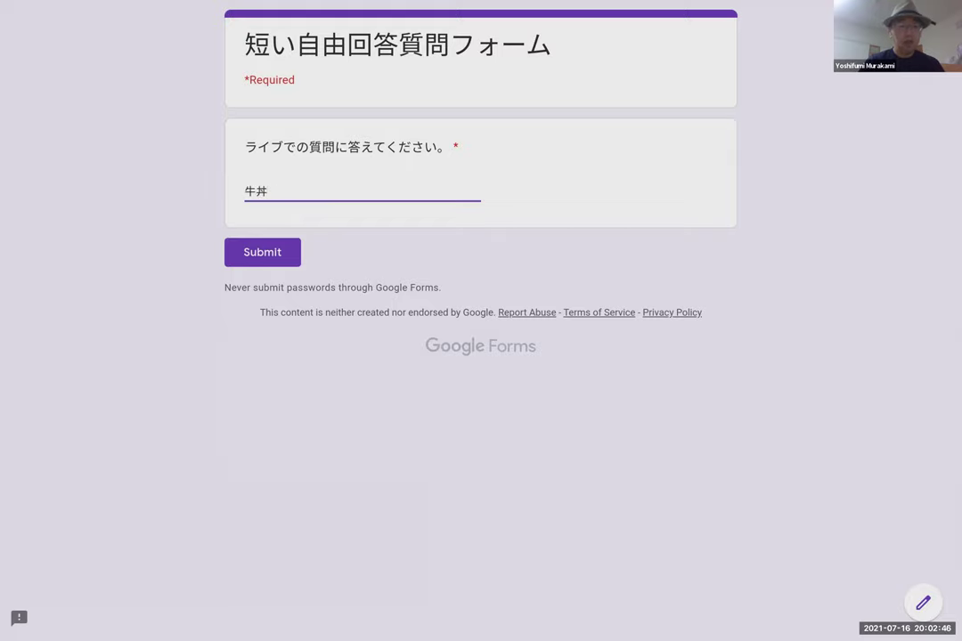
click(257, 254)
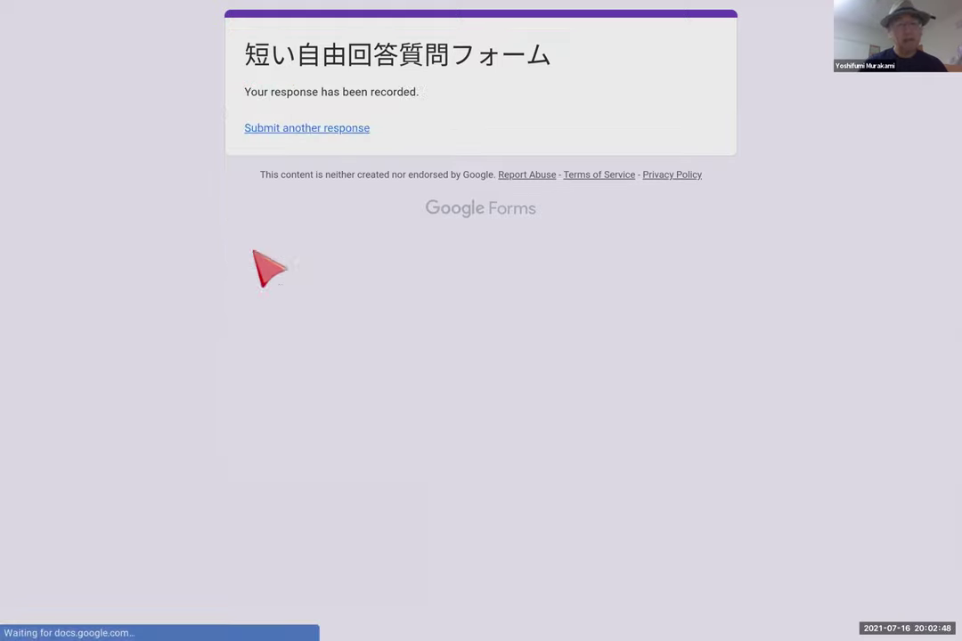
click(306, 129)
click(300, 185)
text(s)
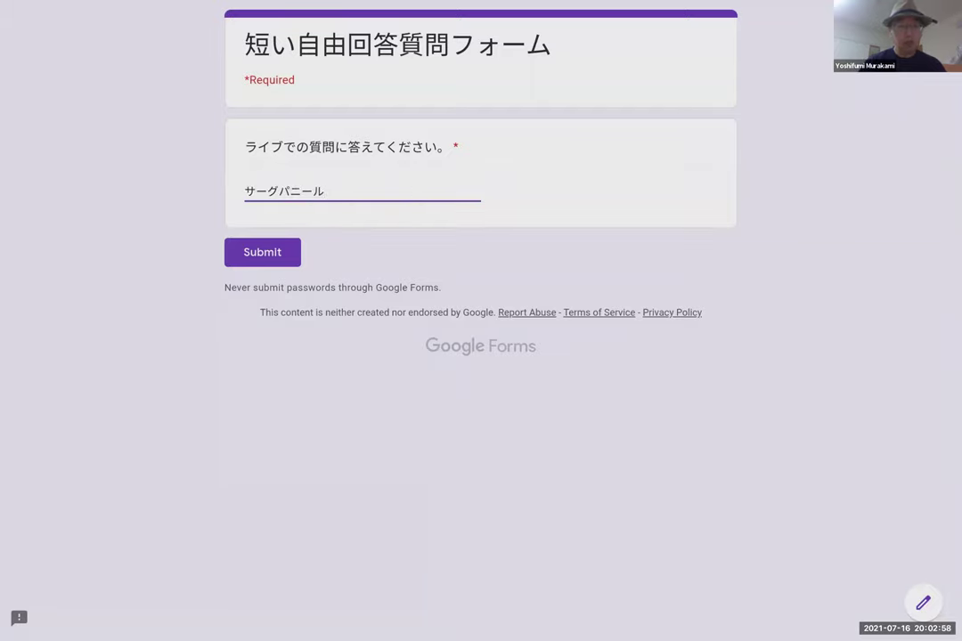
click(281, 256)
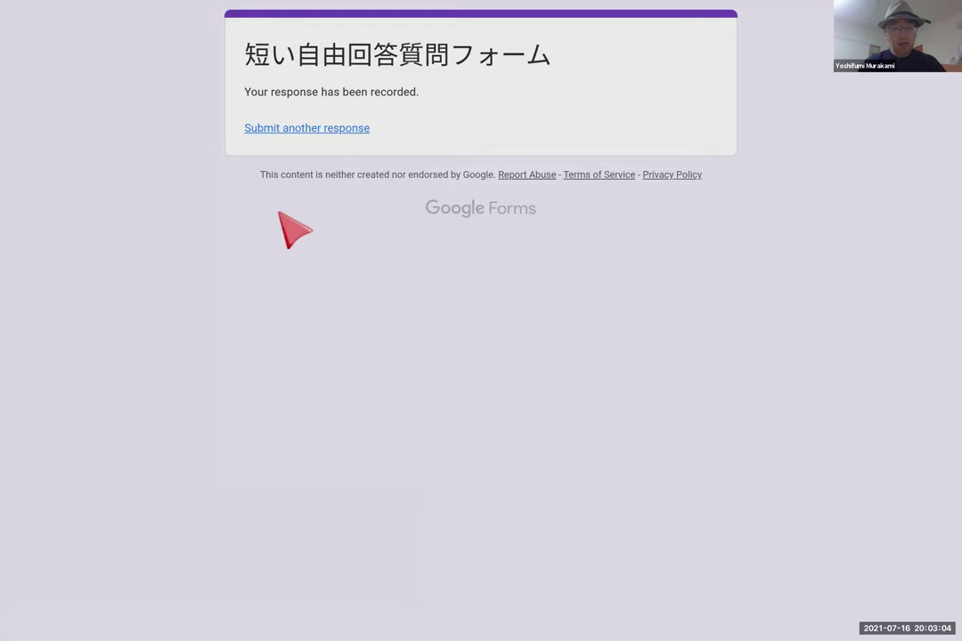
Step: Close the response page and the send dialog, and examine the list of submitted answers in the 短い自由回答質問フォーム response summary
key(ctrl+w)
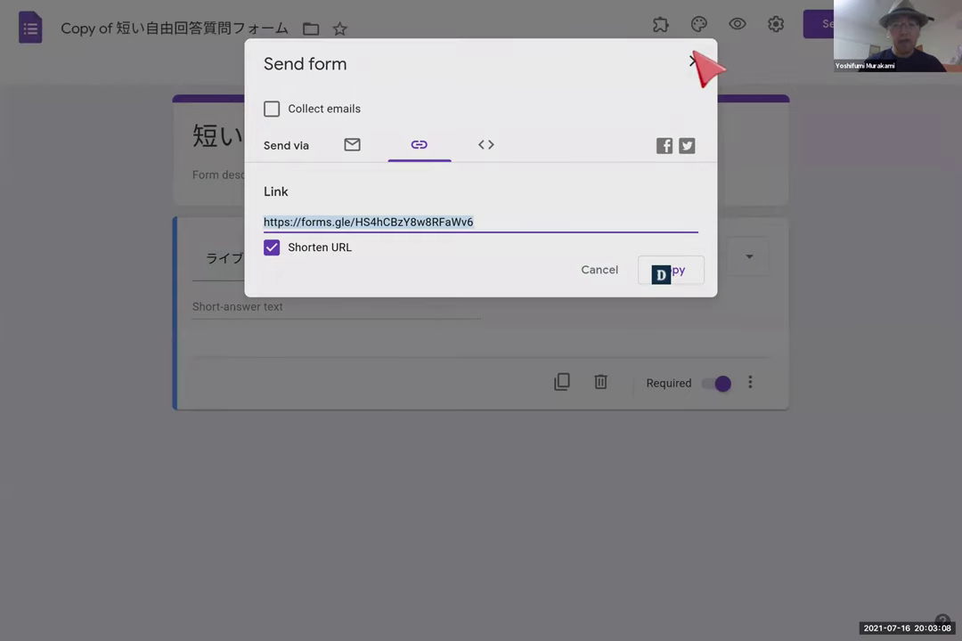
click(693, 60)
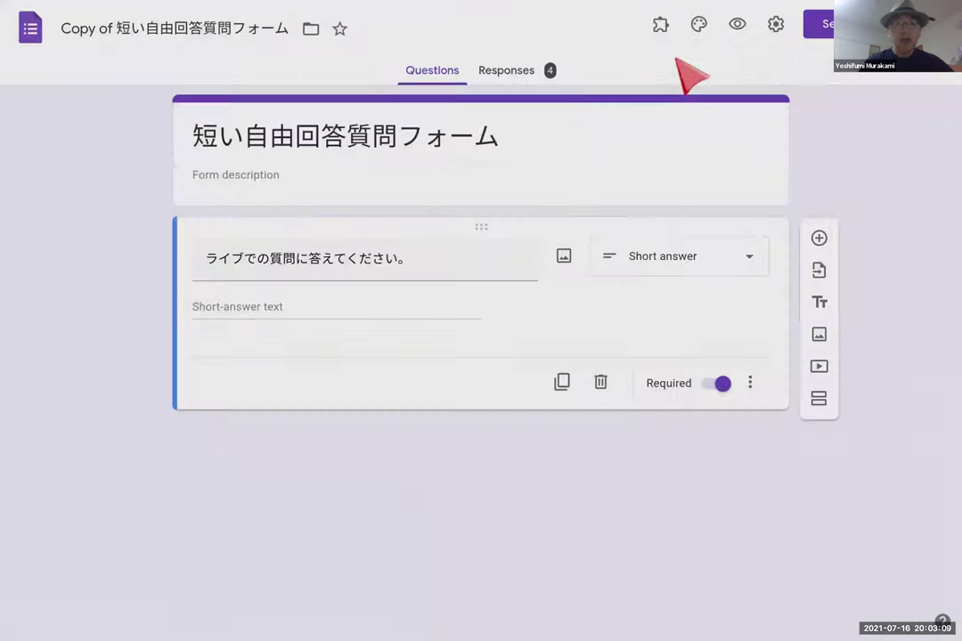
click(507, 71)
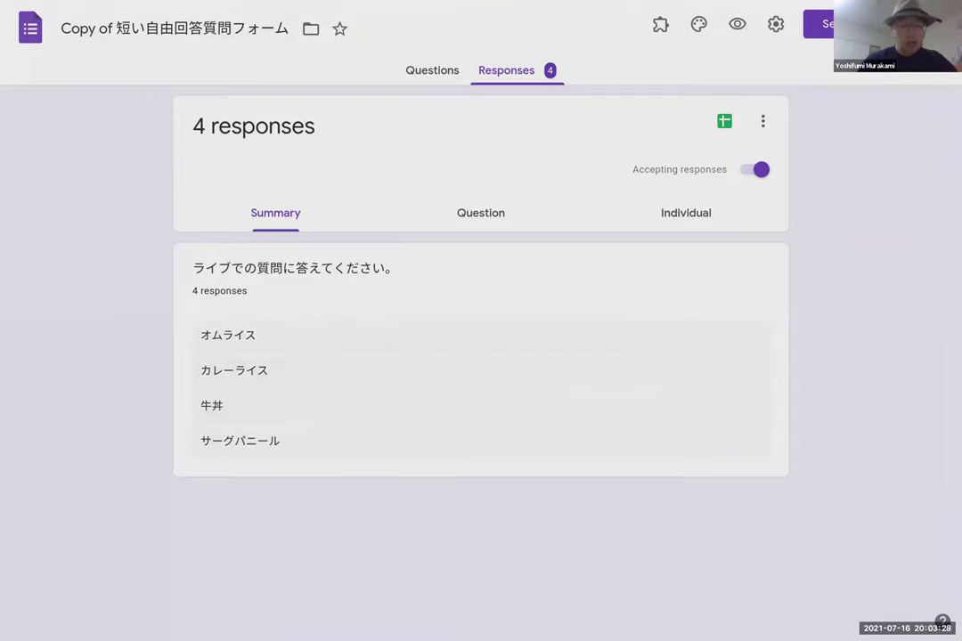
Step: Return to the template list and open the additional options of the Zoom screen-sharing controls
key(alt+Tab)
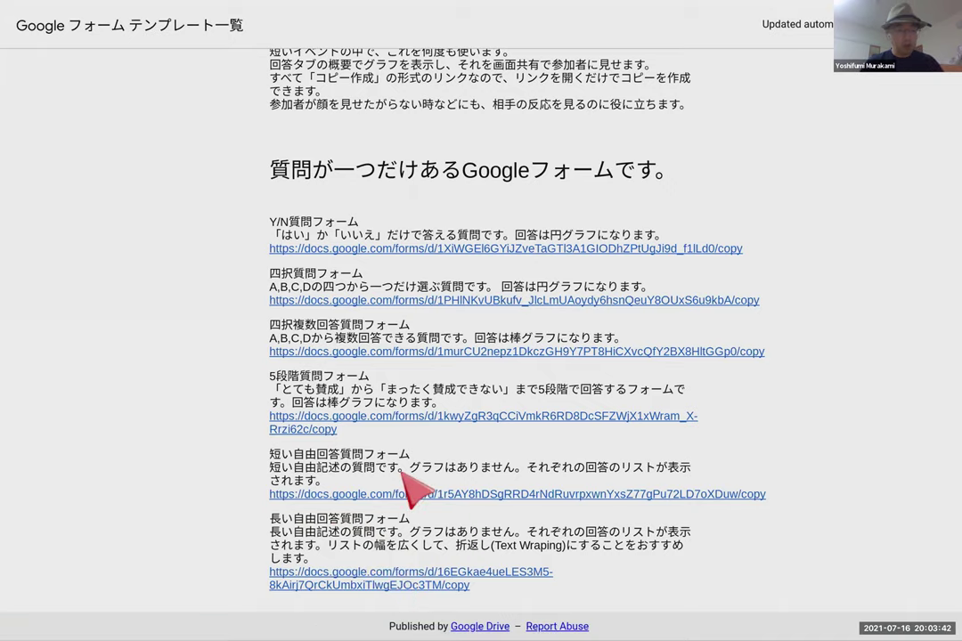
mouse_move(391, 7)
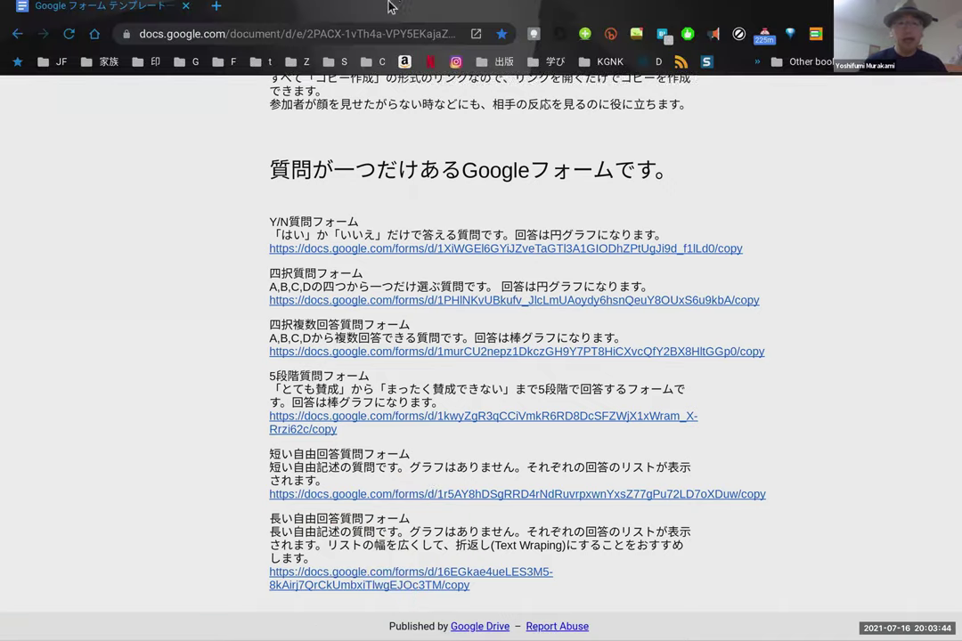
key(F5)
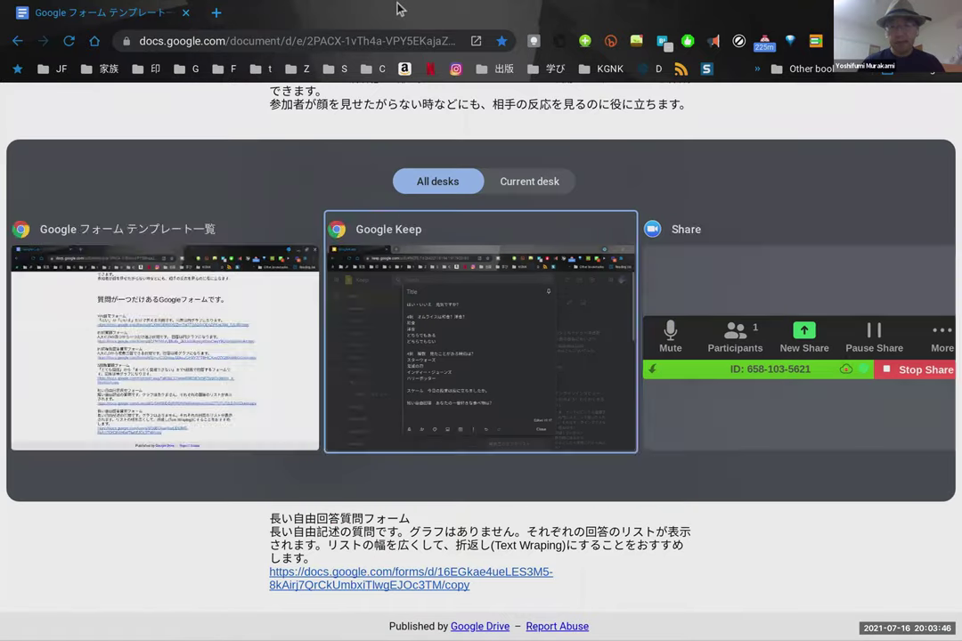
key(Escape)
click(629, 20)
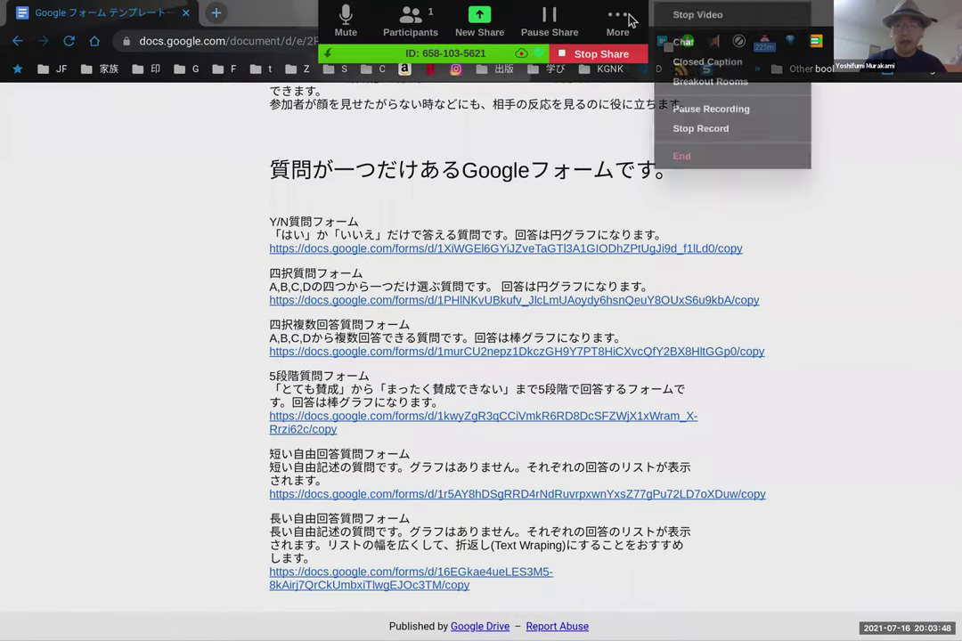